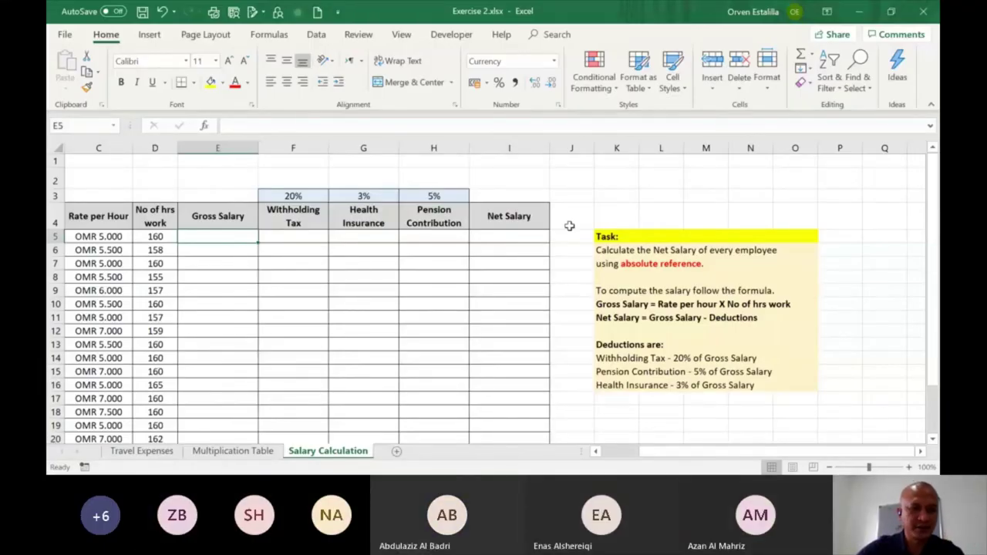
# Step: Look through the Travel Expenses, Multiplication Table and Salary Calculation sheets, ending on Travel Expenses
pyautogui.click(137, 453)
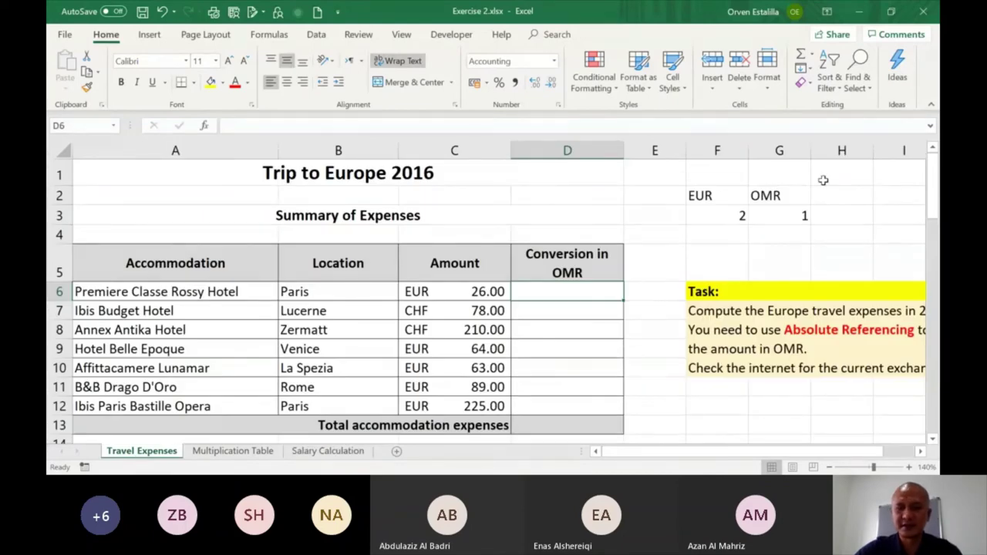
pyautogui.moveTo(931, 196); pyautogui.dragTo(784, 226)
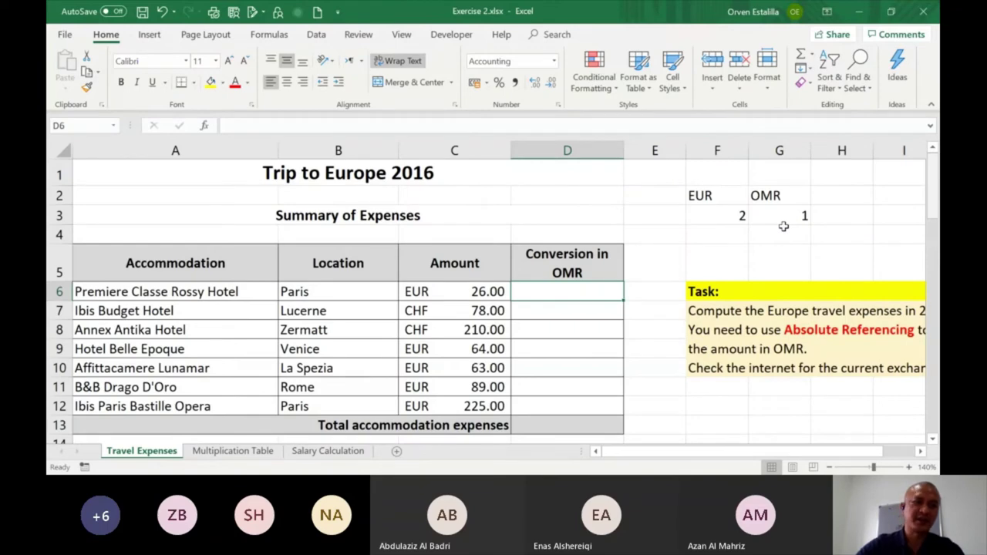
pyautogui.click(249, 454)
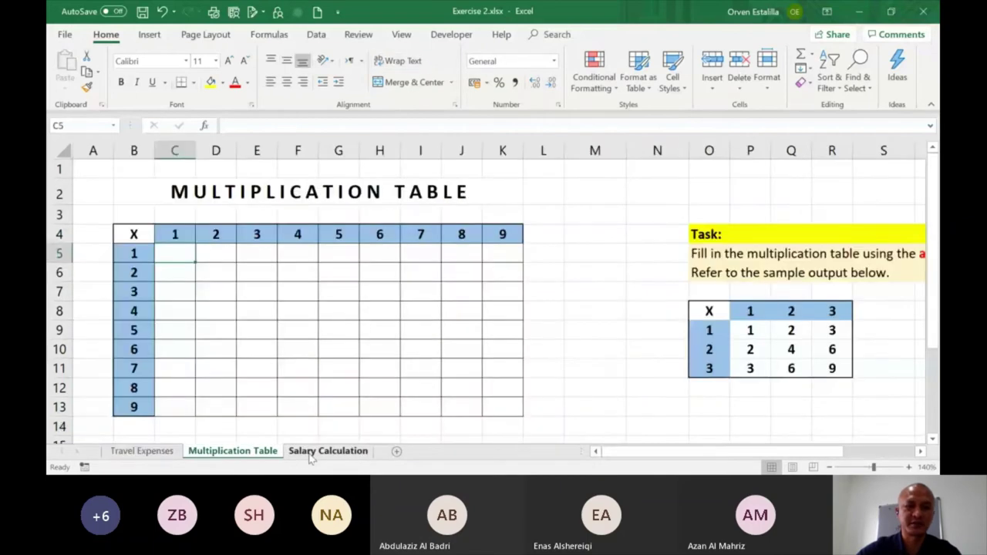
pyautogui.click(322, 452)
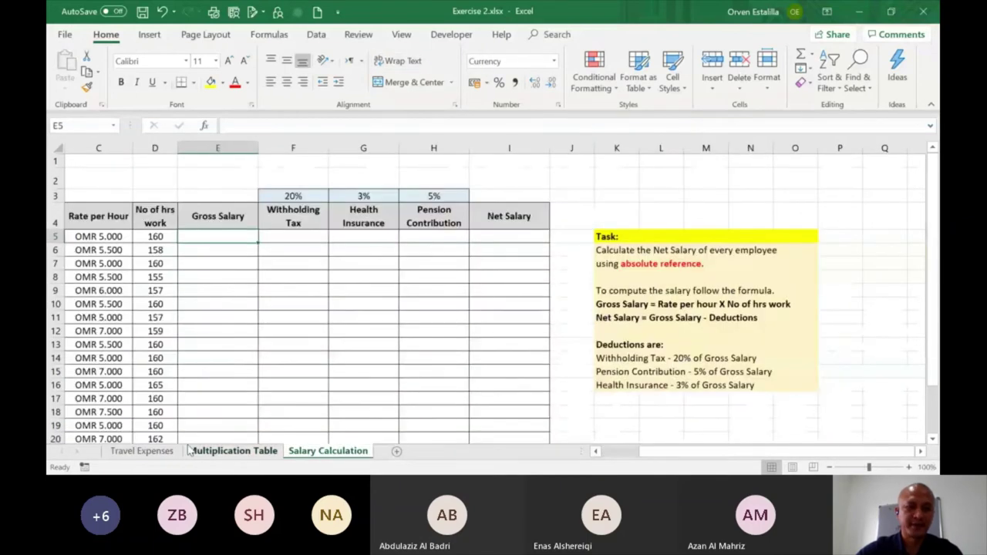
pyautogui.click(141, 451)
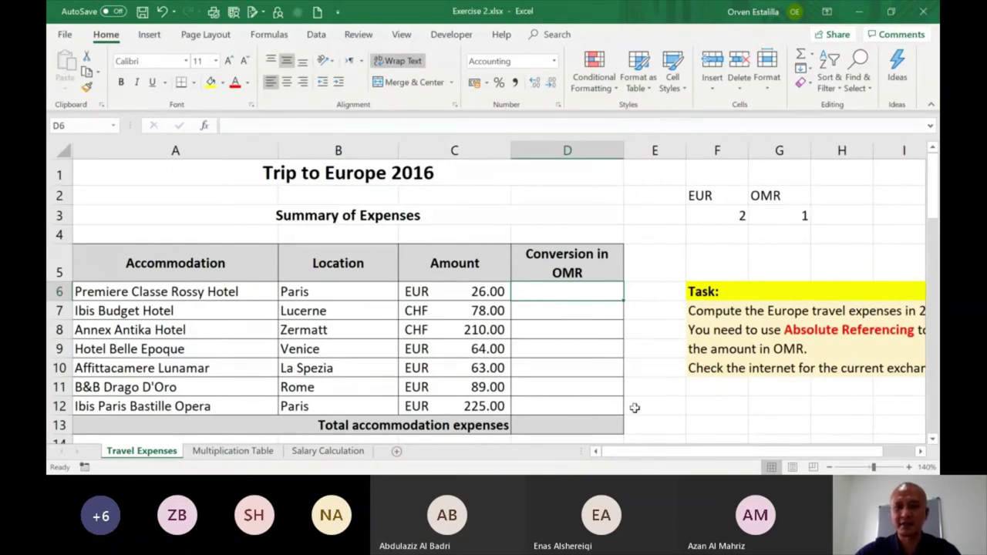
# Step: Read the full task note on the Travel Expenses sheet and locate the first hotel's amount and OMR conversion cells
pyautogui.moveTo(679, 454); pyautogui.dragTo(712, 455)
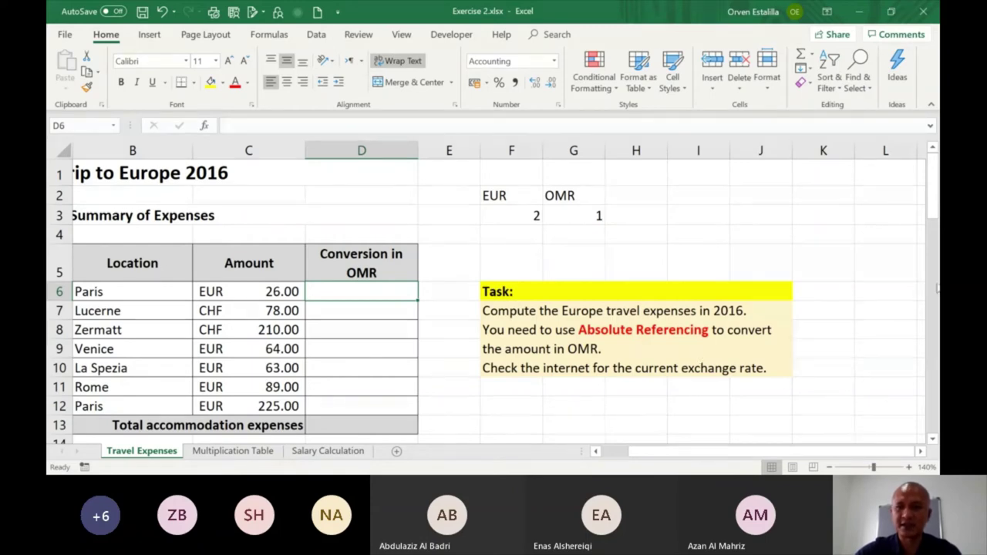
pyautogui.moveTo(935, 206); pyautogui.dragTo(775, 305)
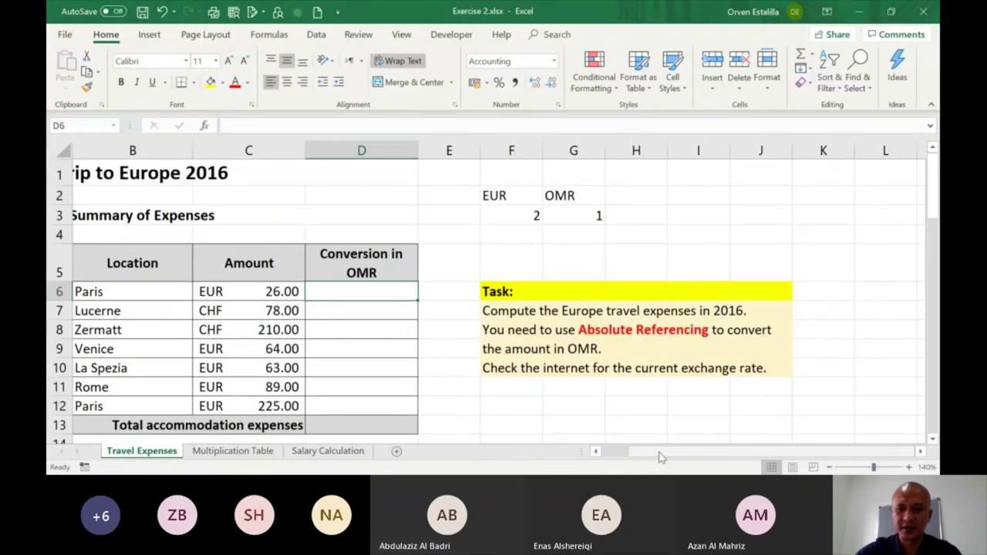
pyautogui.moveTo(663, 459); pyautogui.dragTo(636, 459)
pyautogui.click(464, 291)
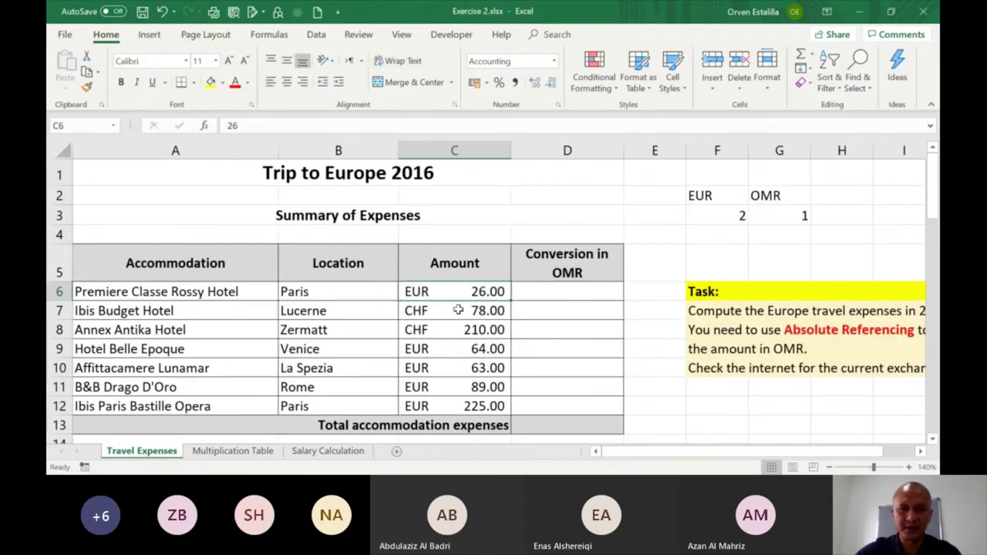
pyautogui.click(543, 295)
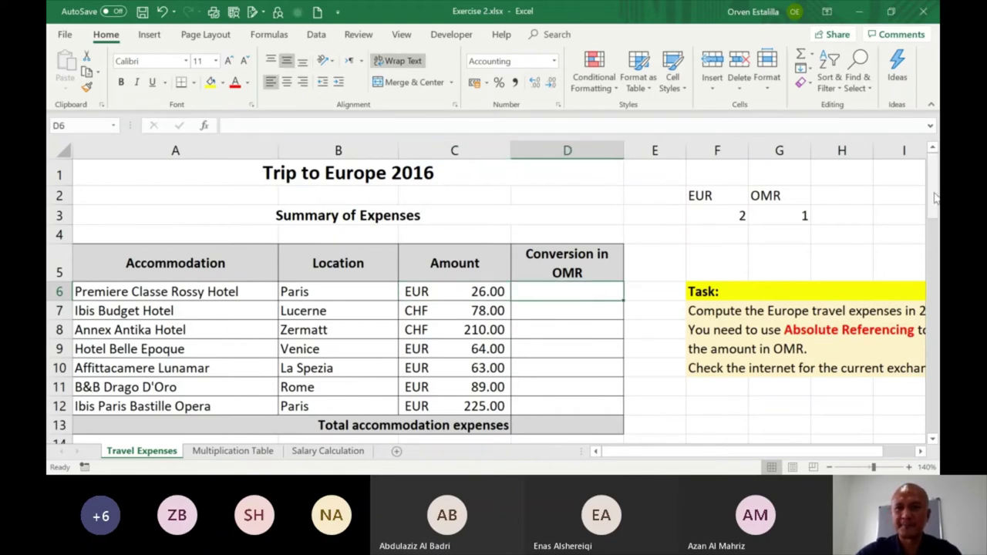
# Step: Examine the Other expenses and Total Expenses rows at the end of the Travel Expenses sheet
pyautogui.moveTo(938, 201); pyautogui.dragTo(937, 419)
pyautogui.click(558, 416)
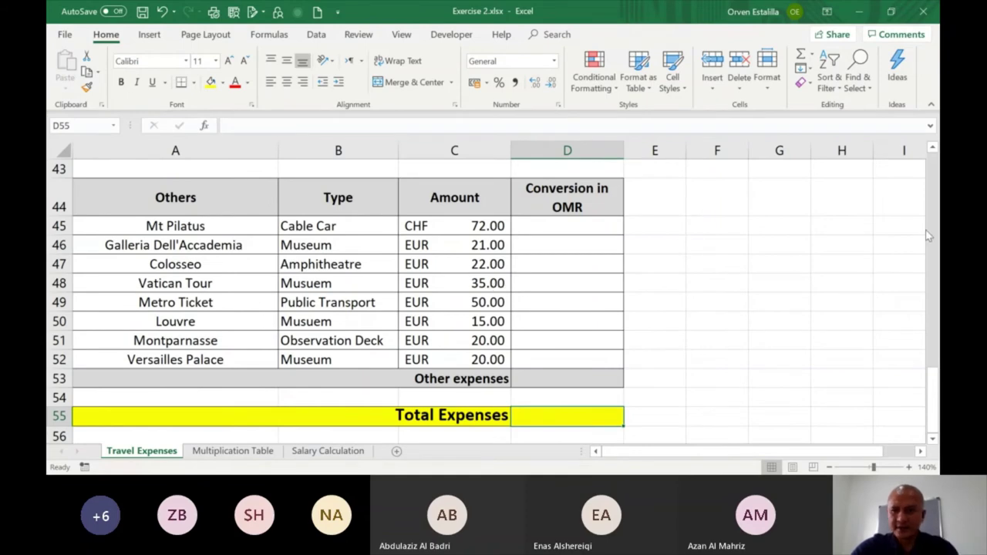
pyautogui.moveTo(935, 391); pyautogui.dragTo(936, 391)
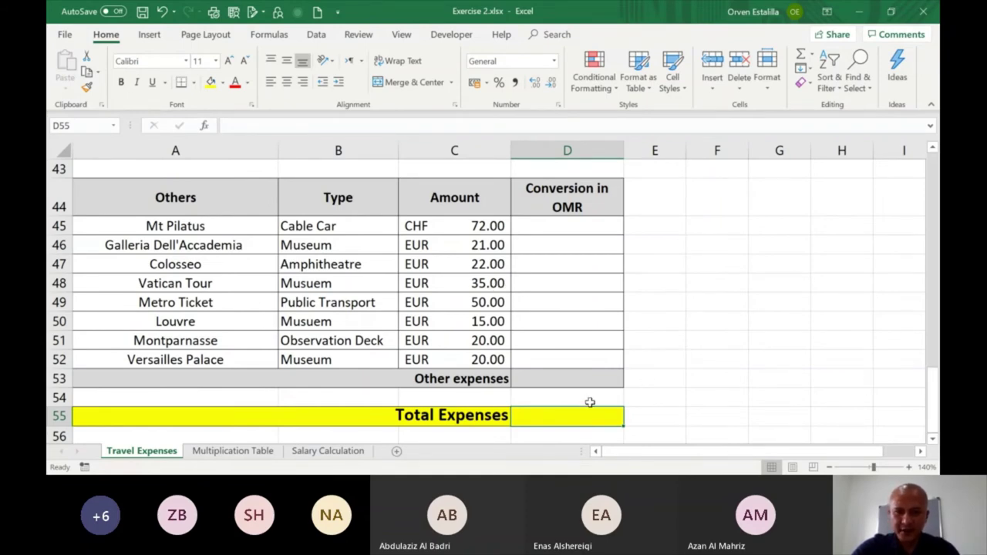
pyautogui.click(548, 379)
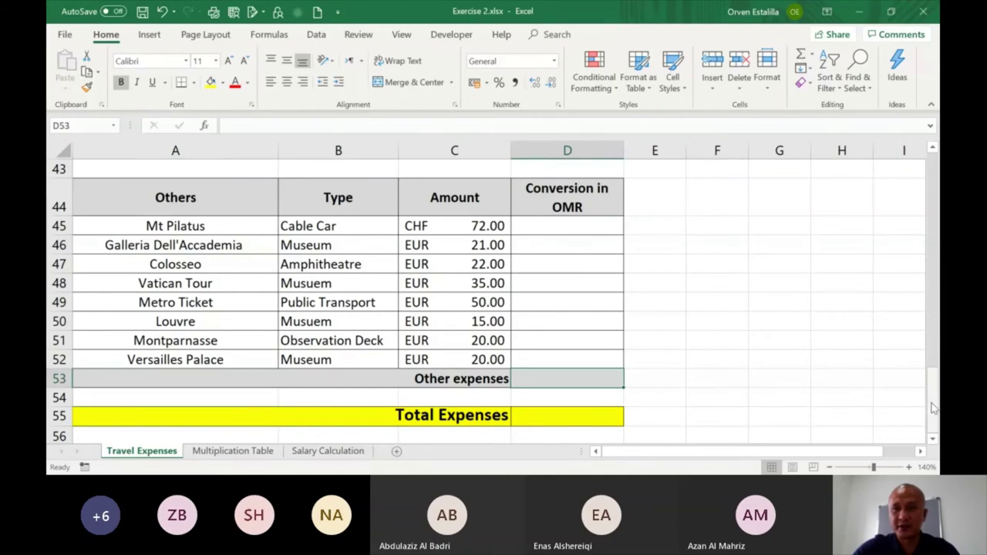
pyautogui.moveTo(935, 409); pyautogui.dragTo(931, 185)
# Step: Examine the EUR and OMR exchange rate cells in F2:G3 and the first hotel's amount in C6
pyautogui.click(586, 285)
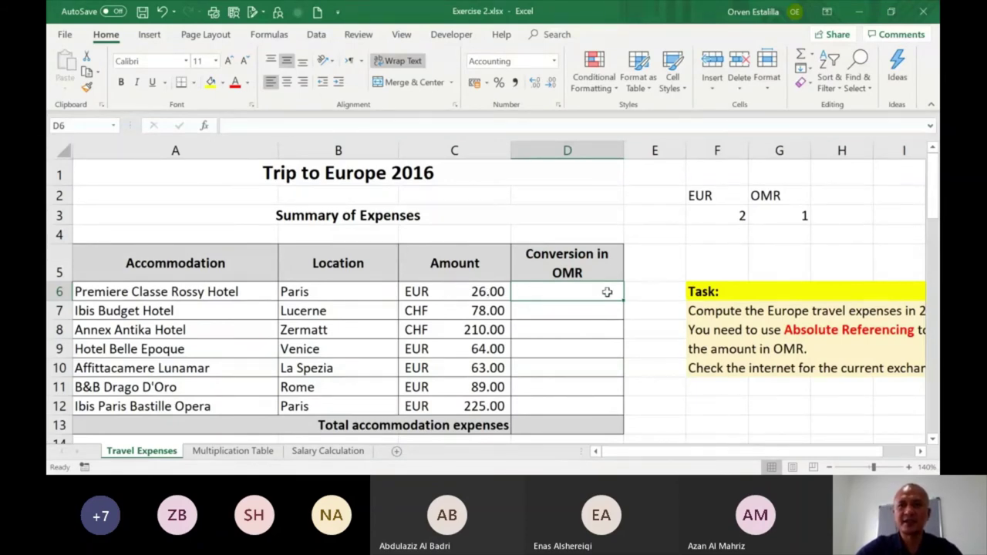
pyautogui.click(737, 215)
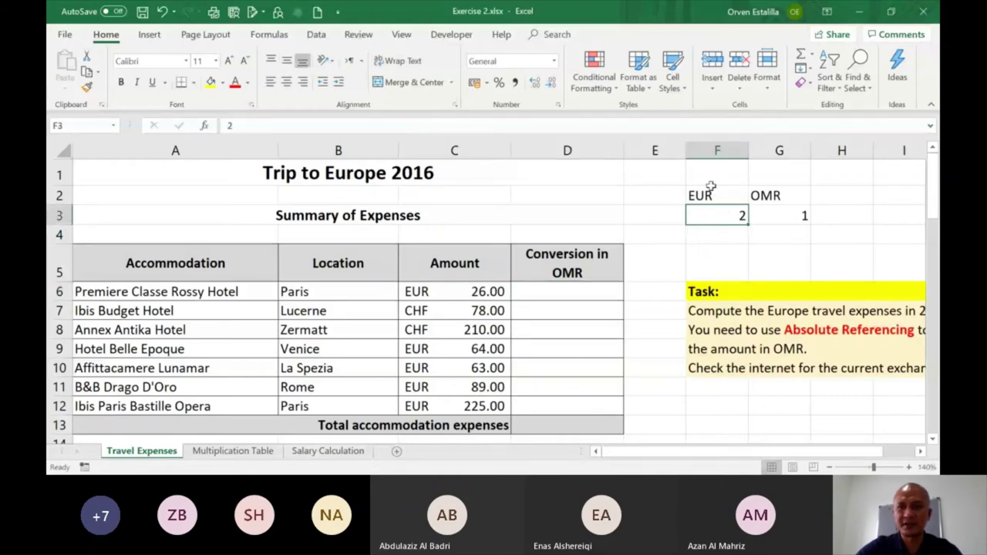
pyautogui.moveTo(712, 187); pyautogui.dragTo(752, 216)
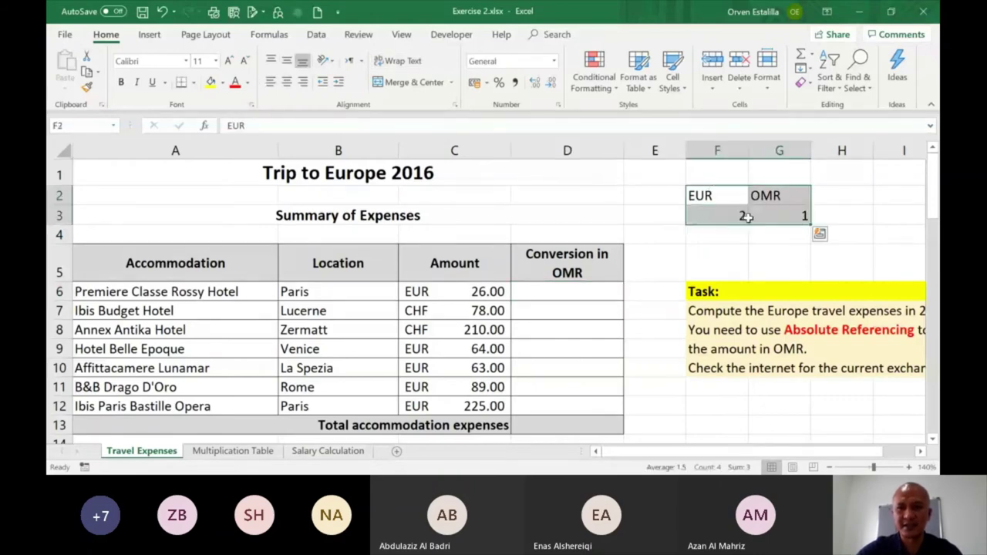
pyautogui.click(730, 218)
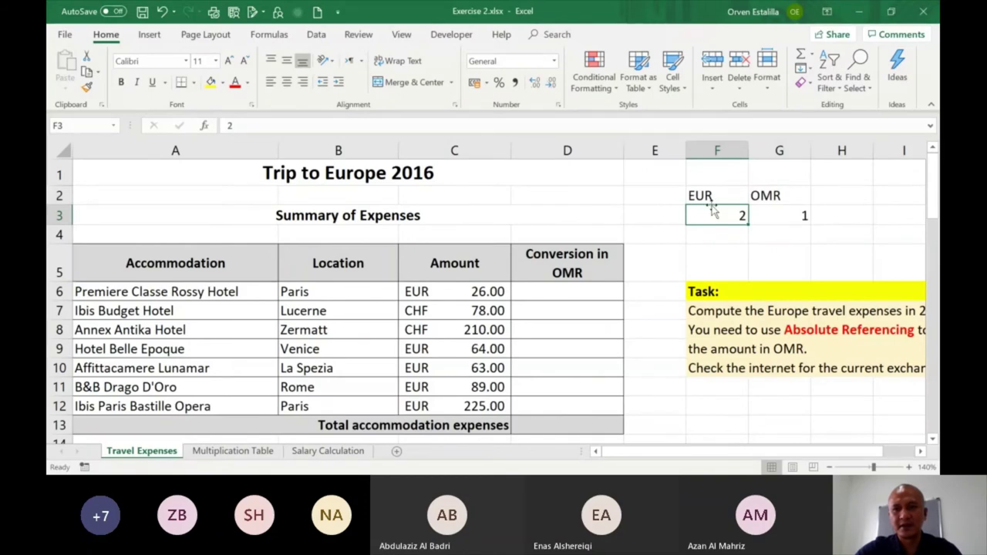
pyautogui.press('Right')
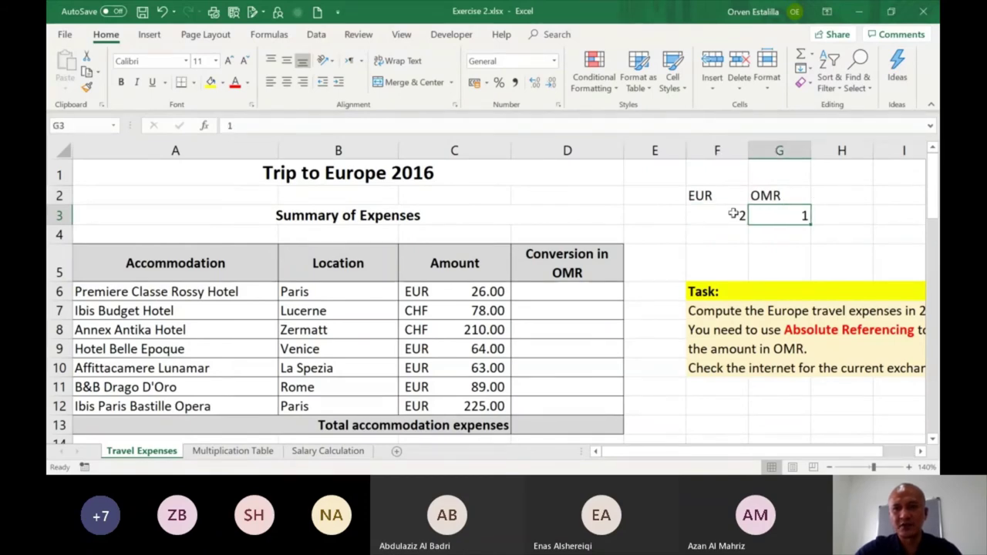
pyautogui.click(733, 215)
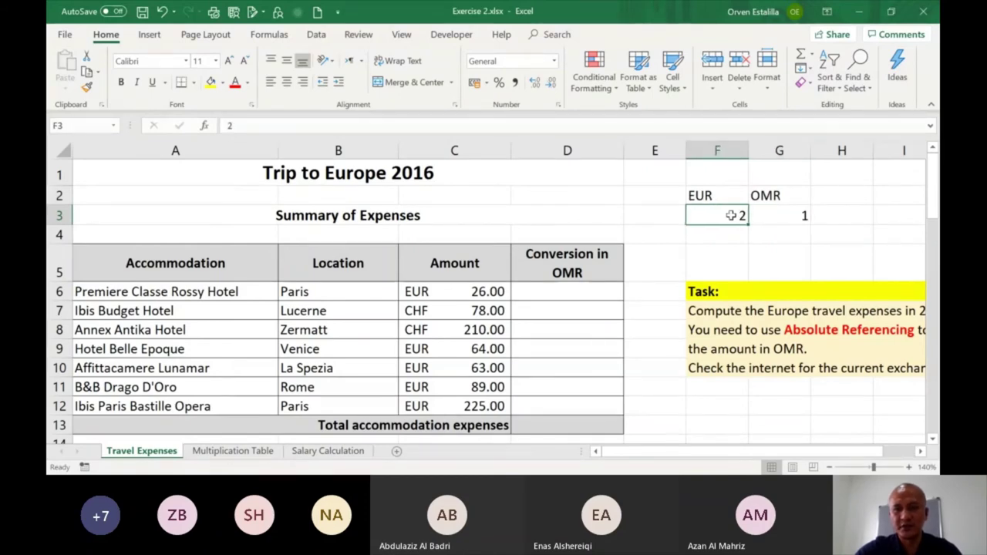
pyautogui.click(448, 295)
# Step: Begin the conversion formula in D6 with a reference to the first hotel's amount in C6
pyautogui.click(559, 290)
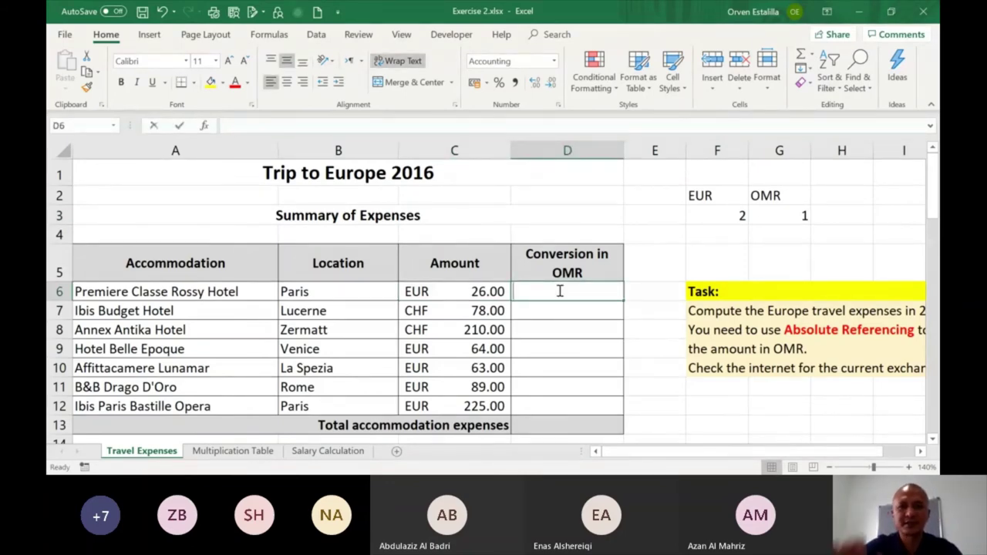
pyautogui.write('=')
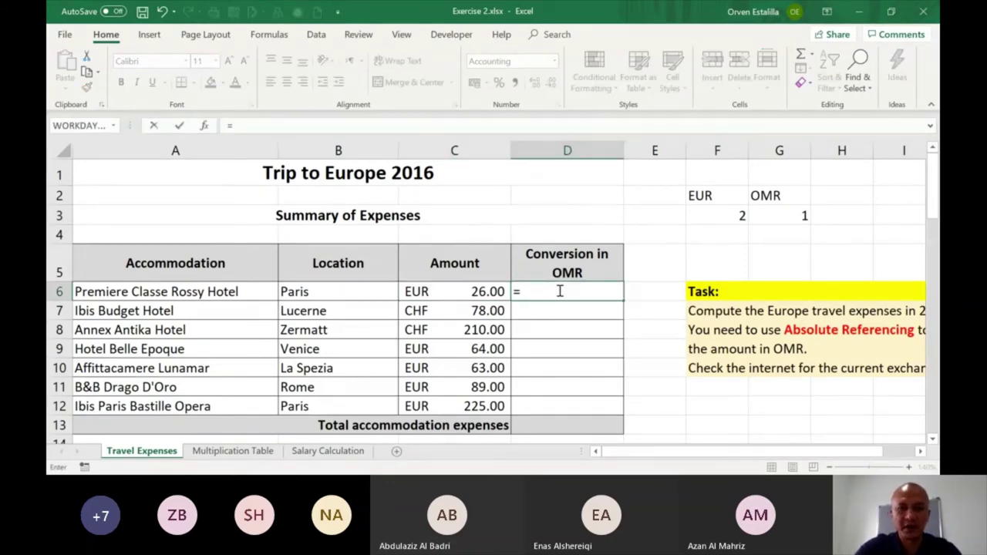
pyautogui.click(476, 292)
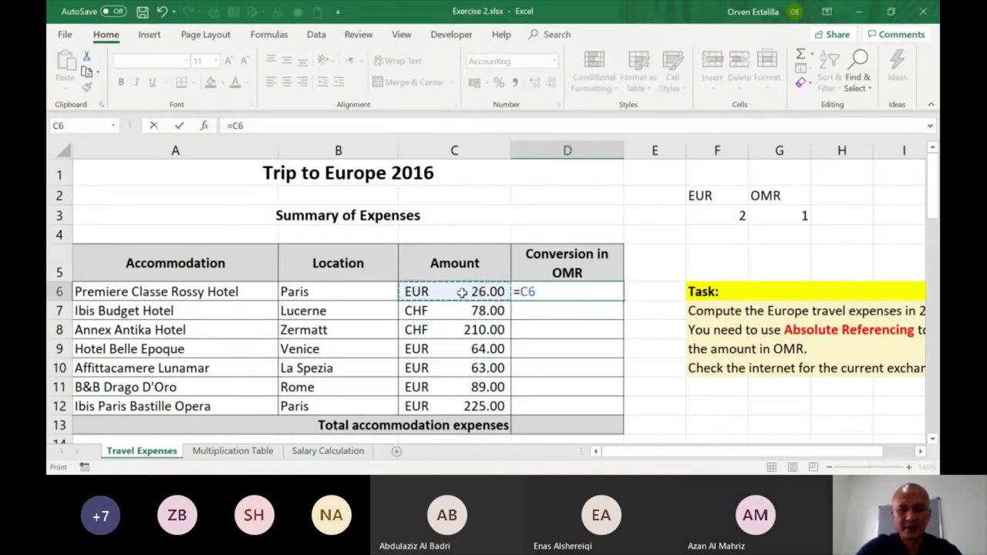
pyautogui.write('*2')
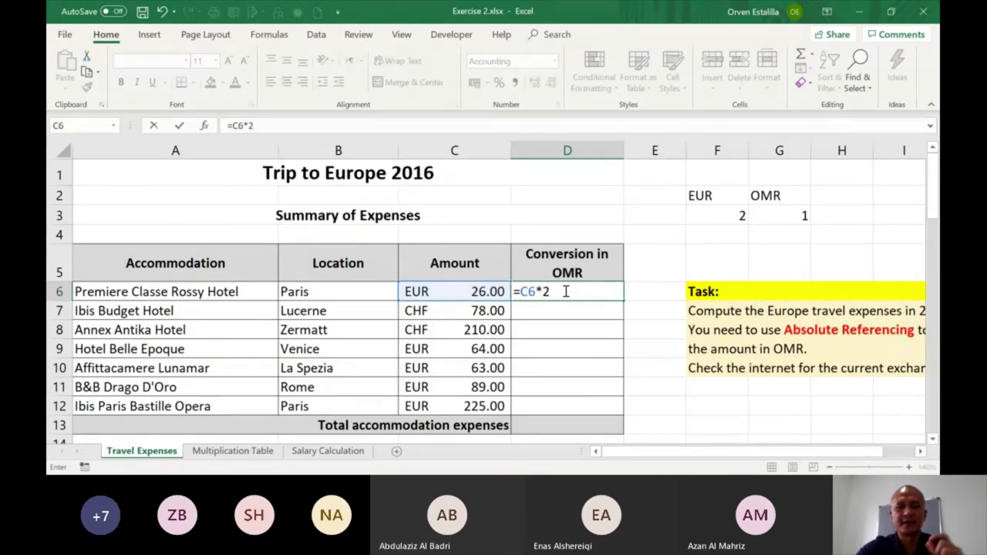
pyautogui.press('BackSpace')
pyautogui.press('BackSpace')
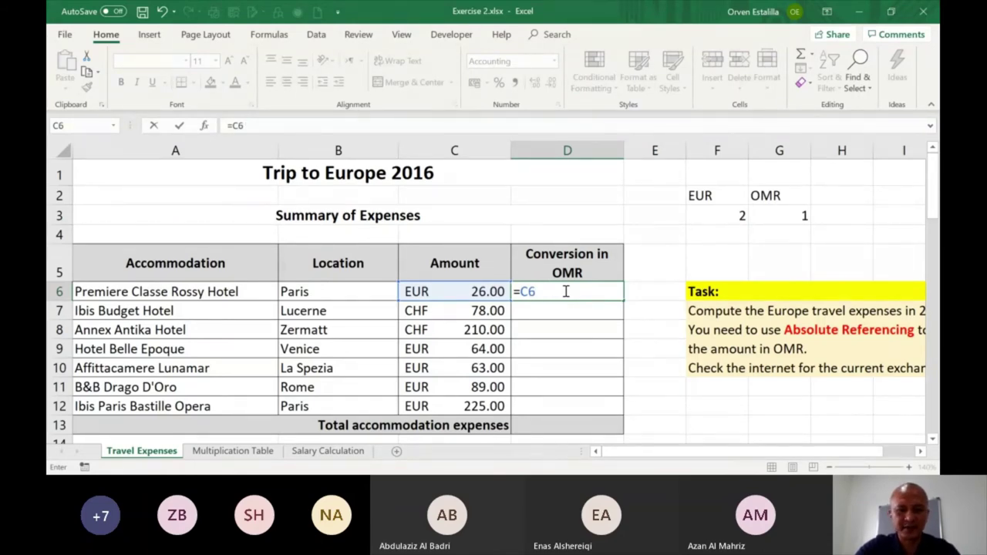
# Step: Complete the D6 formula as =C6/F3, dividing the amount by the EUR rate cell instead of a typed 2
pyautogui.write('/2')
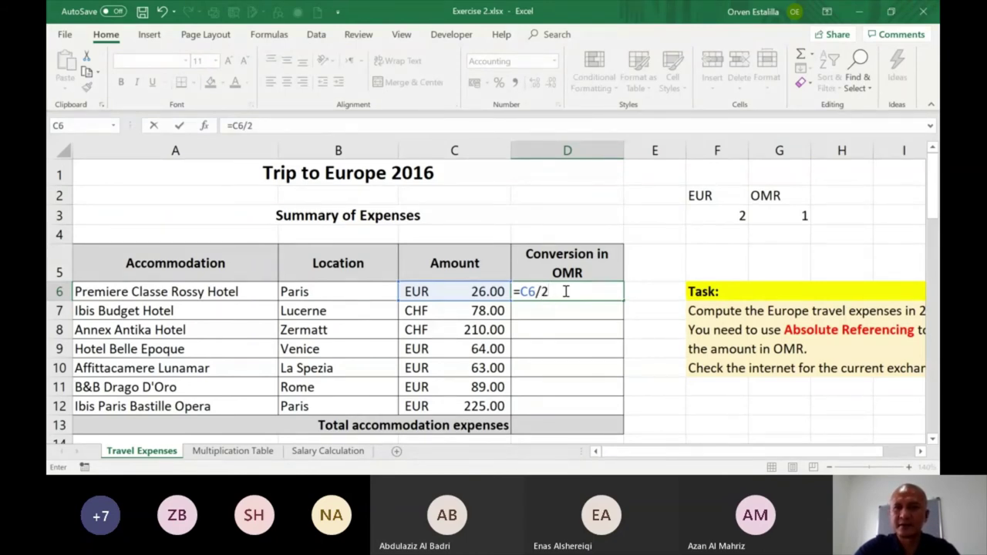
pyautogui.press('BackSpace')
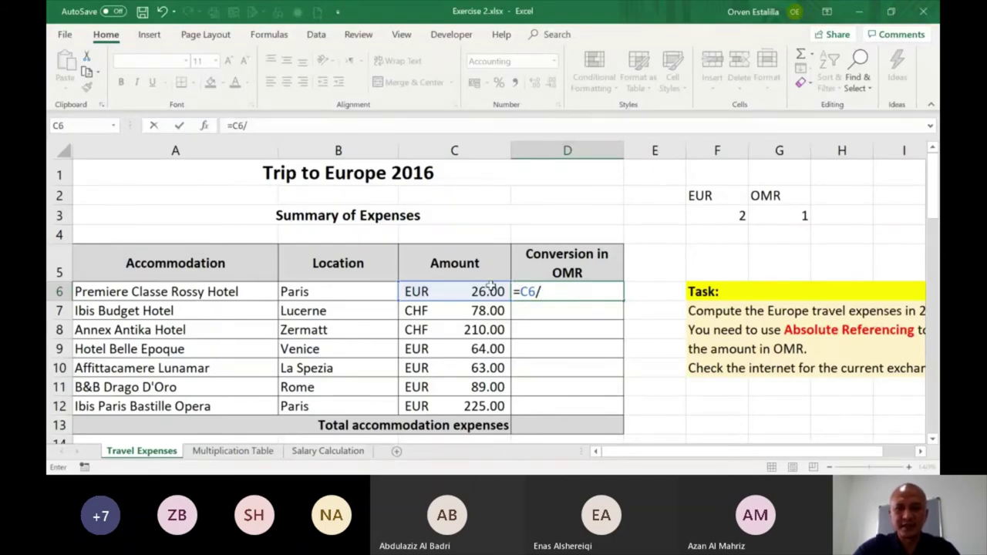
pyautogui.write('2')
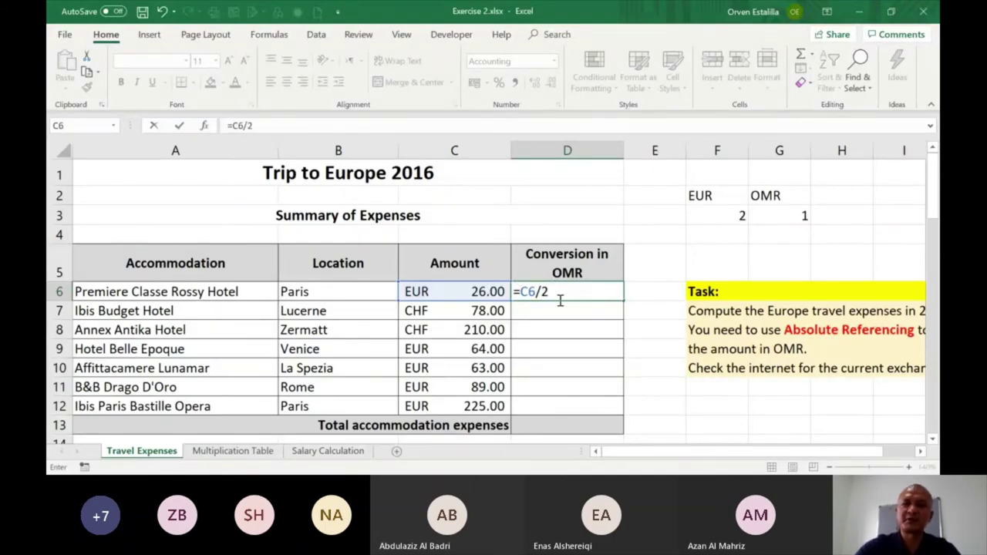
pyautogui.moveTo(634, 452); pyautogui.dragTo(633, 455)
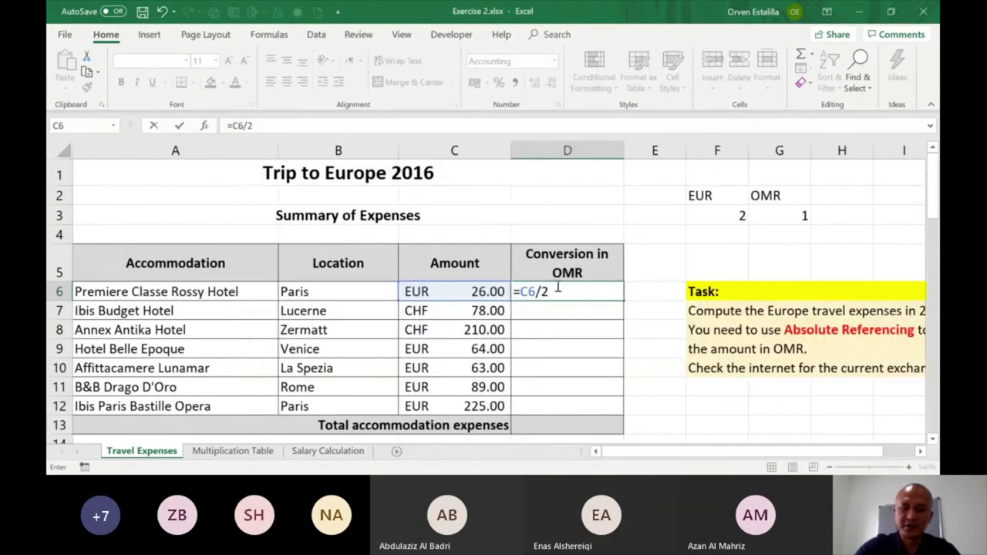
pyautogui.press('BackSpace')
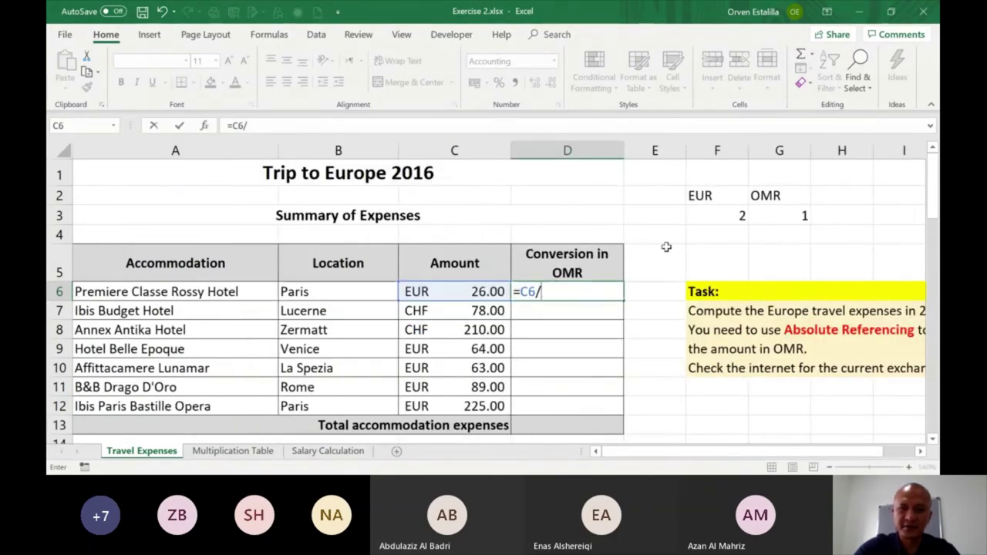
pyautogui.click(713, 214)
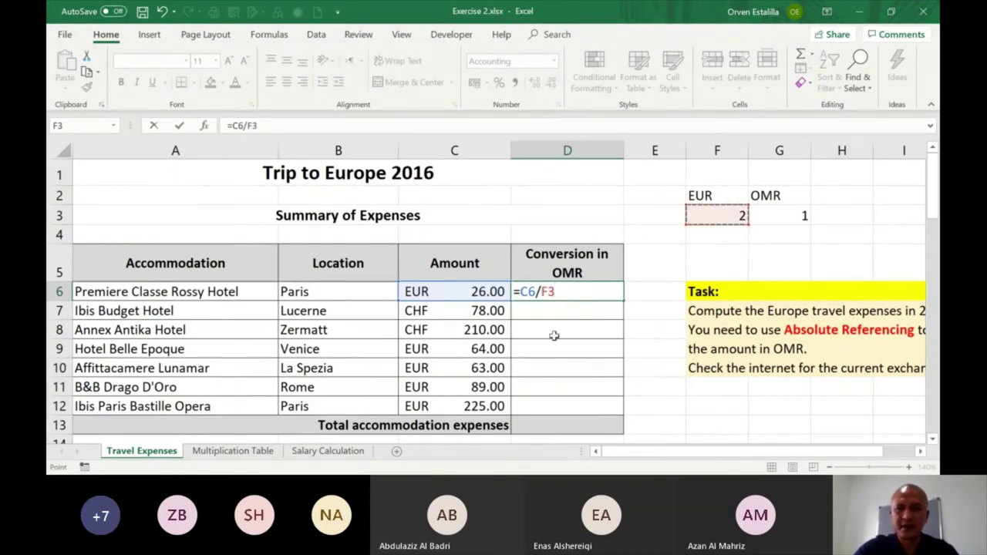
pyautogui.click(536, 290)
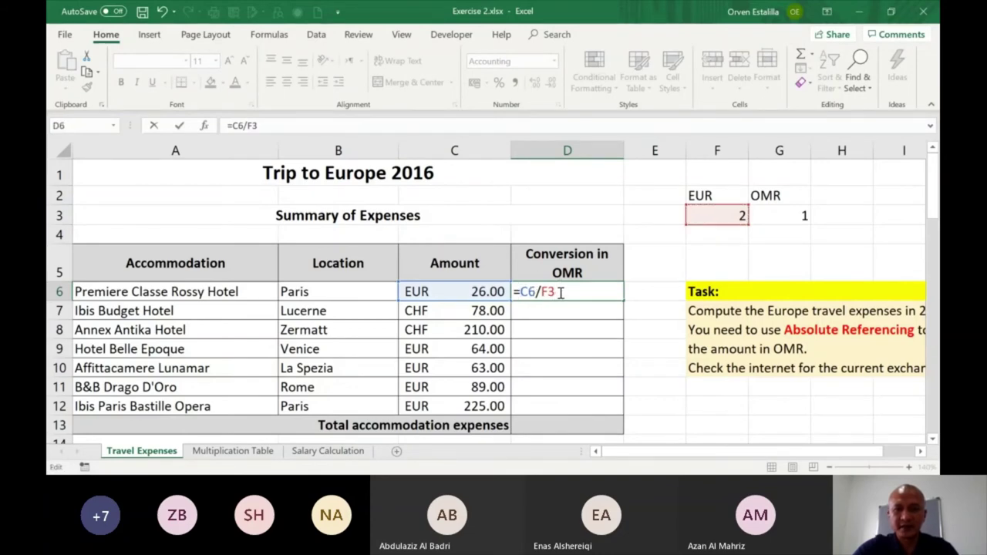
pyautogui.press('Return')
# Step: Change the accounting currency symbol of the converted amount in D6 to OMR
pyautogui.click(570, 287)
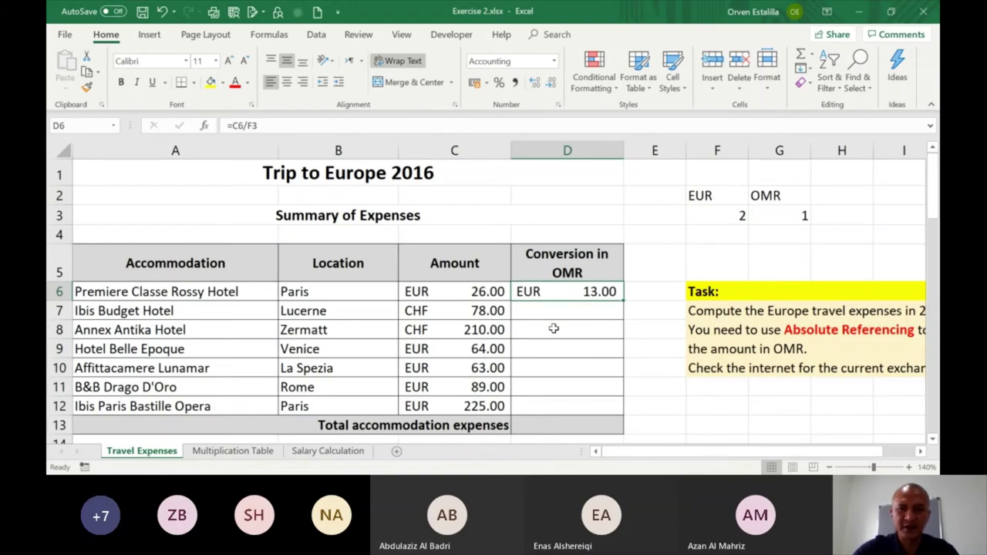
pyautogui.click(554, 309)
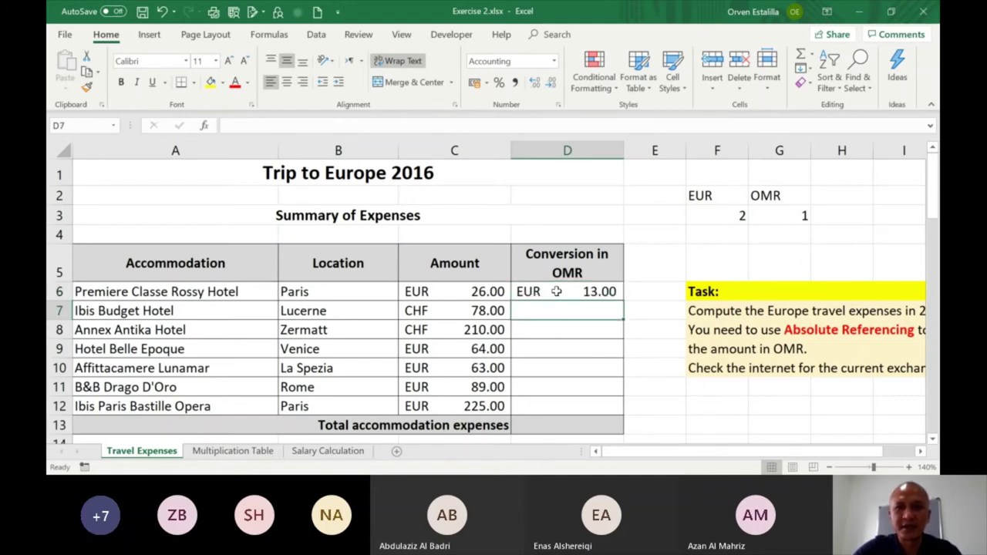
pyautogui.click(556, 291)
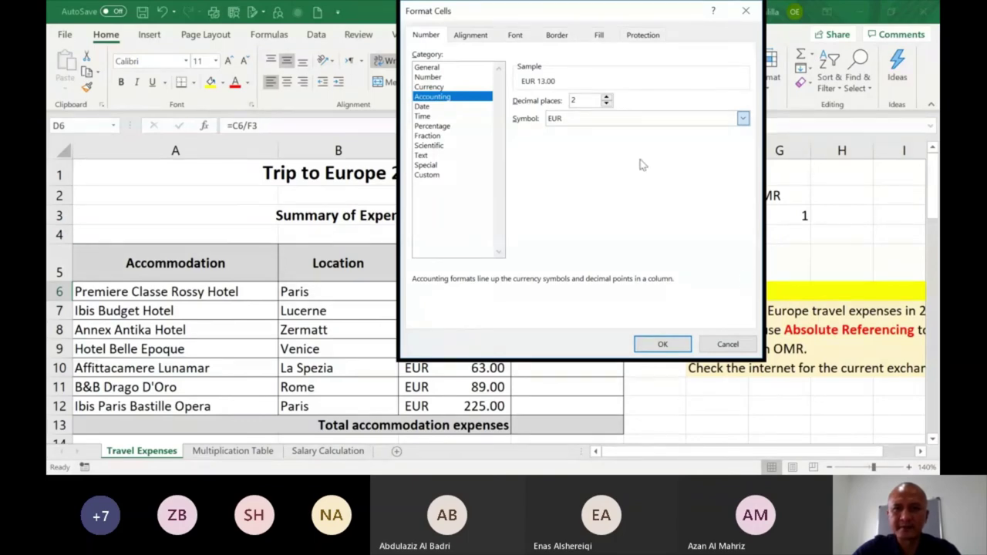
pyautogui.press('o')
pyautogui.click(661, 344)
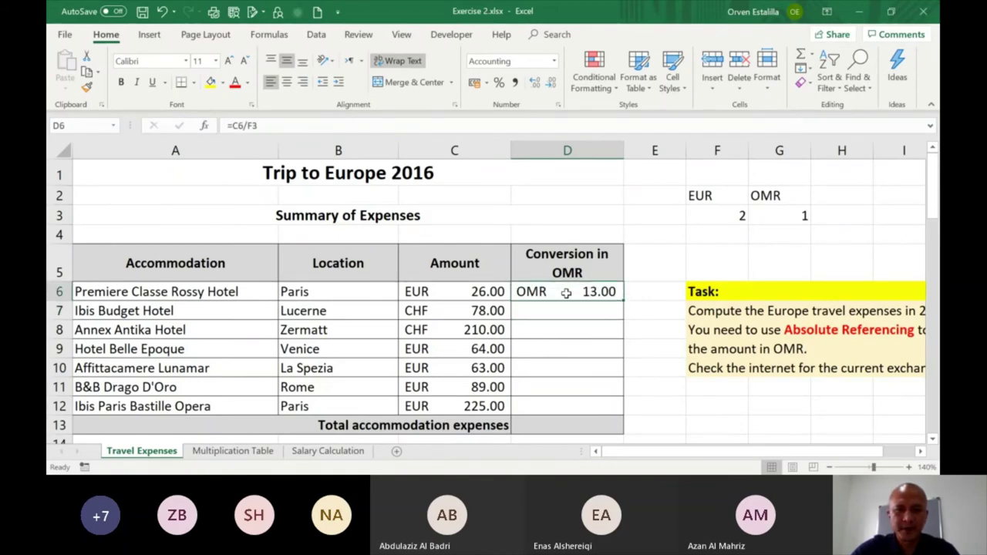
pyautogui.click(546, 349)
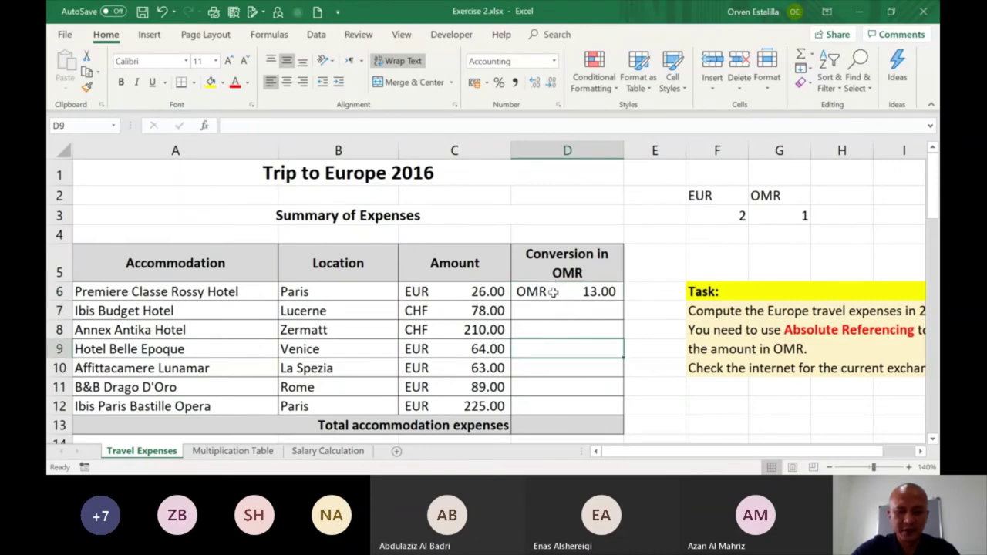
# Step: Try copying the conversion formula from D6 into D9 with its relative rate reference, and clear D9 again
pyautogui.click(553, 291)
pyautogui.hotkey('ctrl', 'c')
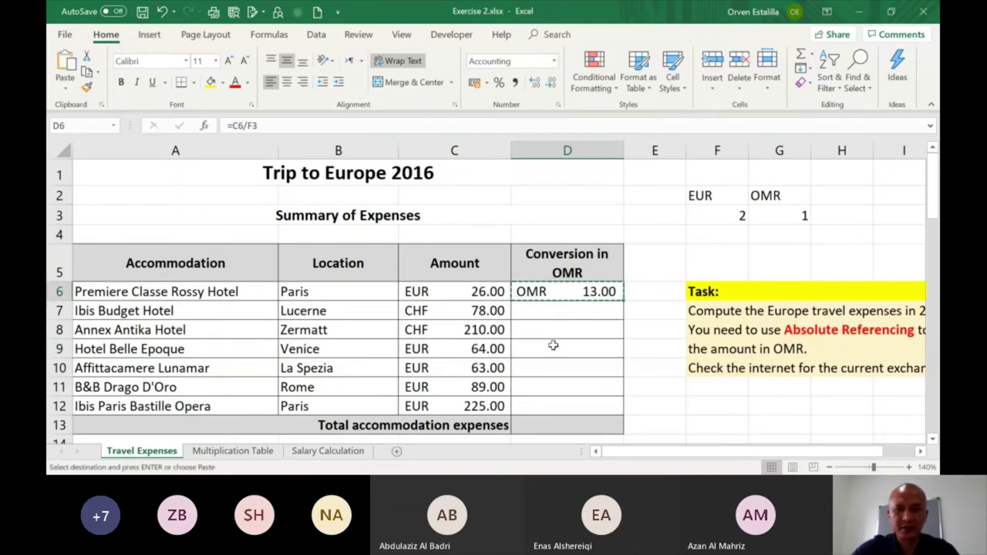
pyautogui.click(553, 348)
pyautogui.hotkey('ctrl', 'v')
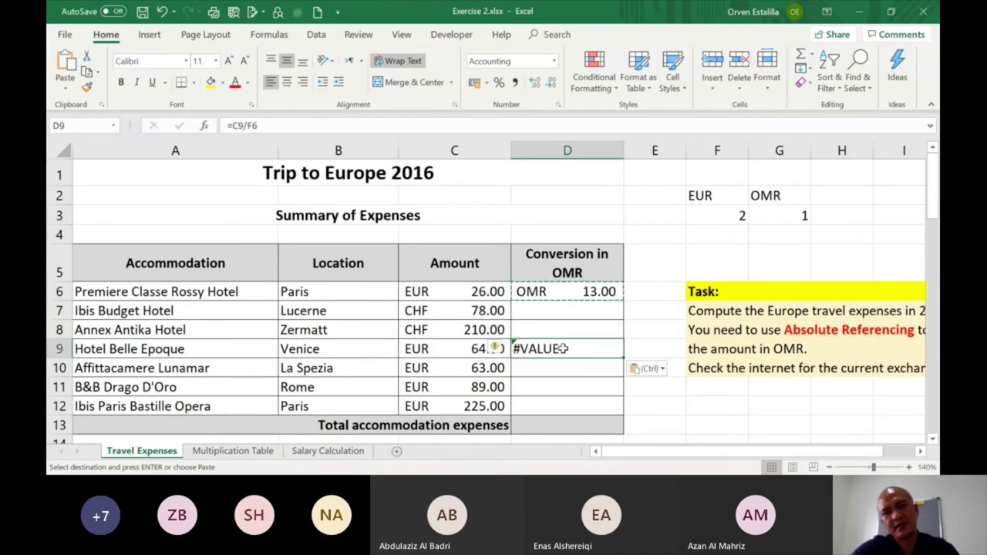
pyautogui.press('Down')
pyautogui.click(564, 349)
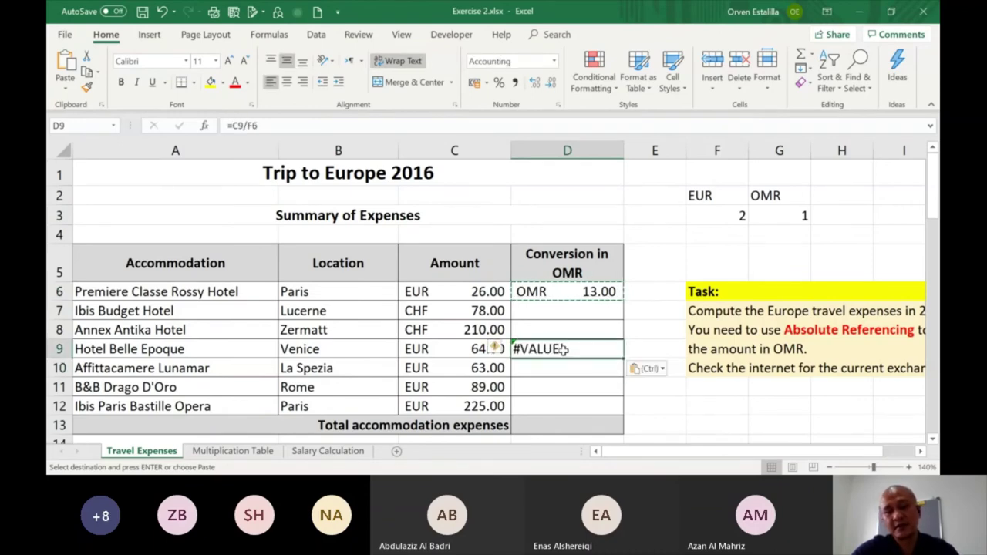
pyautogui.press('Delete')
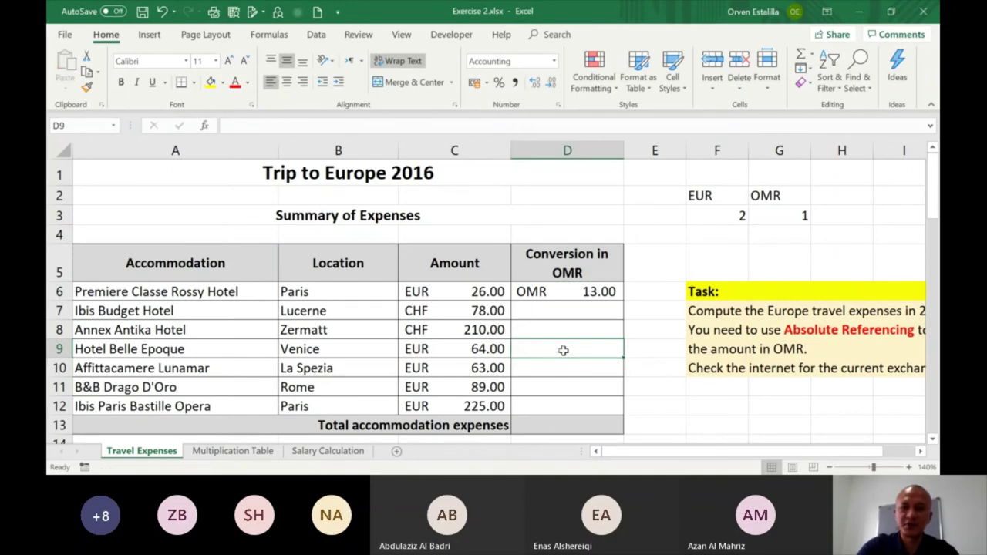
# Step: Try making the C6 reference in the D6 formula absolute, and restore it to a relative reference
pyautogui.click(557, 292)
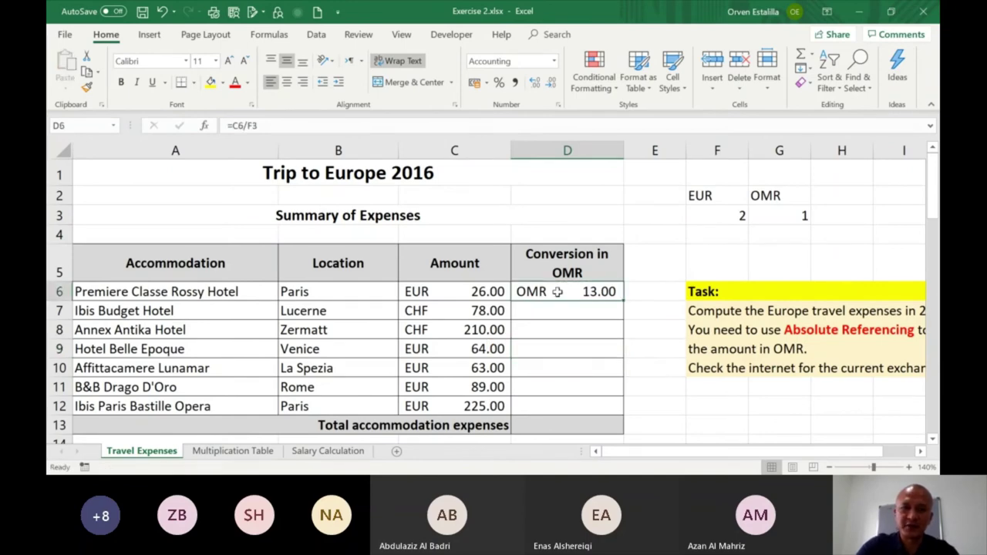
pyautogui.doubleClick(557, 293)
pyautogui.click(525, 292)
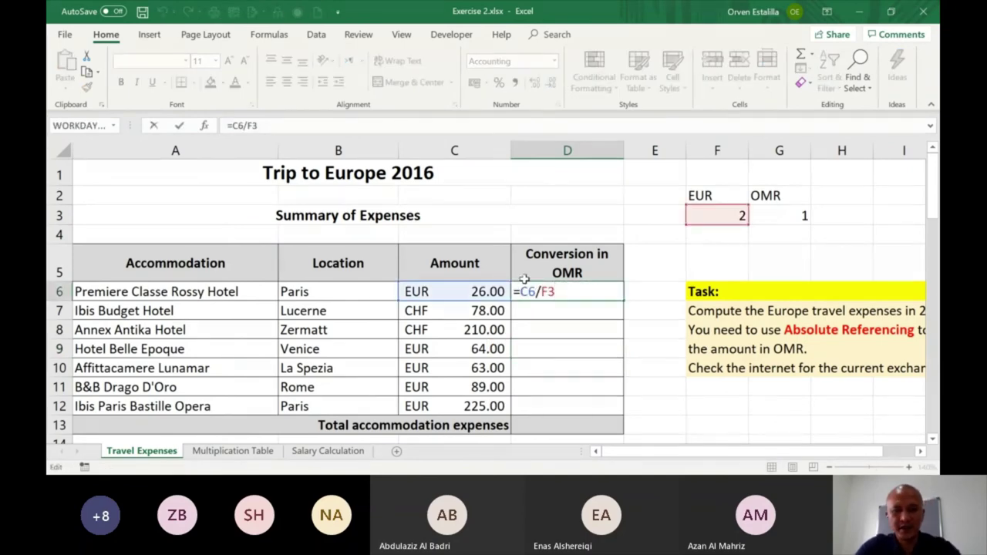
pyautogui.press('F4')
pyautogui.click(558, 297)
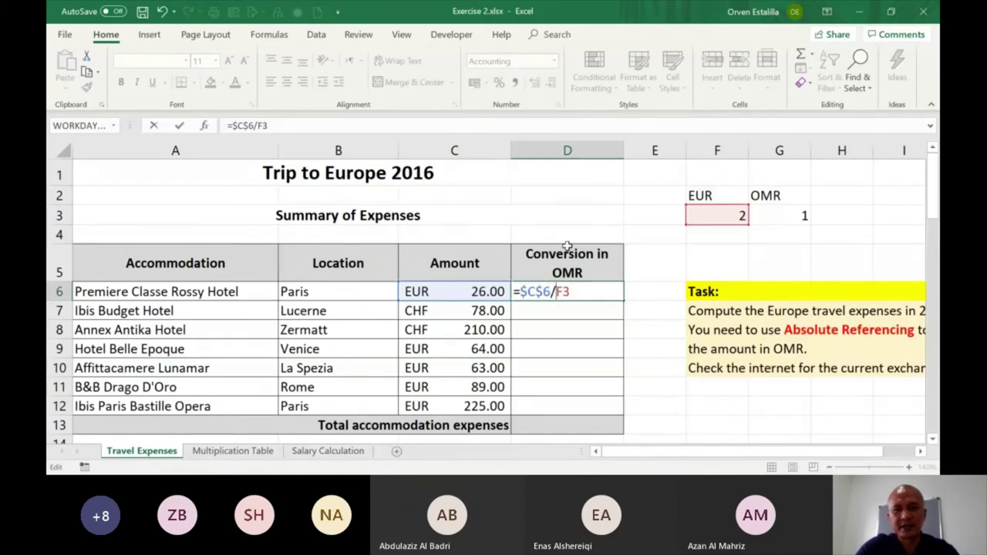
pyautogui.click(540, 291)
pyautogui.press('BackSpace')
pyautogui.click(526, 291)
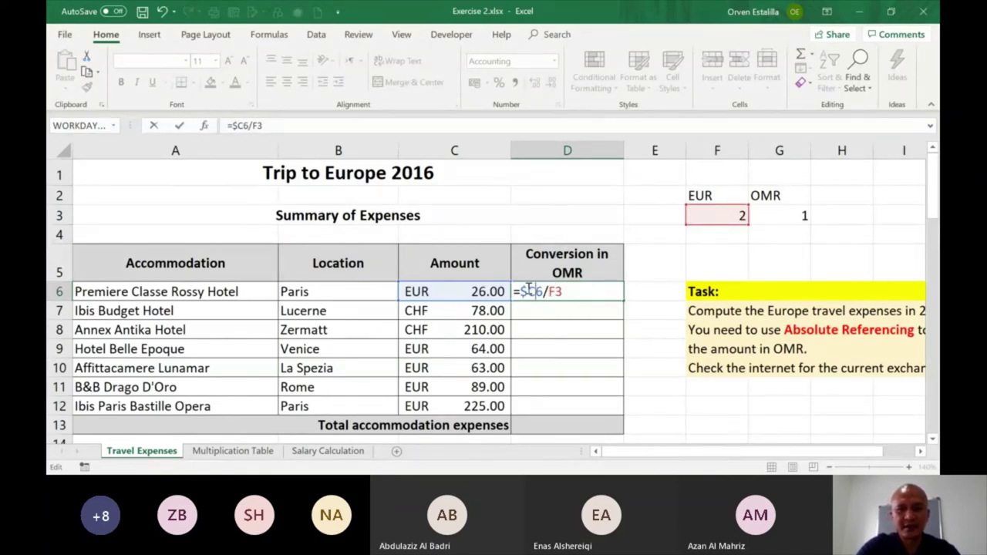
pyautogui.press('BackSpace')
# Step: Make the exchange rate reference in the D6 formula absolute so it reads =C6/$F$3
pyautogui.click(543, 292)
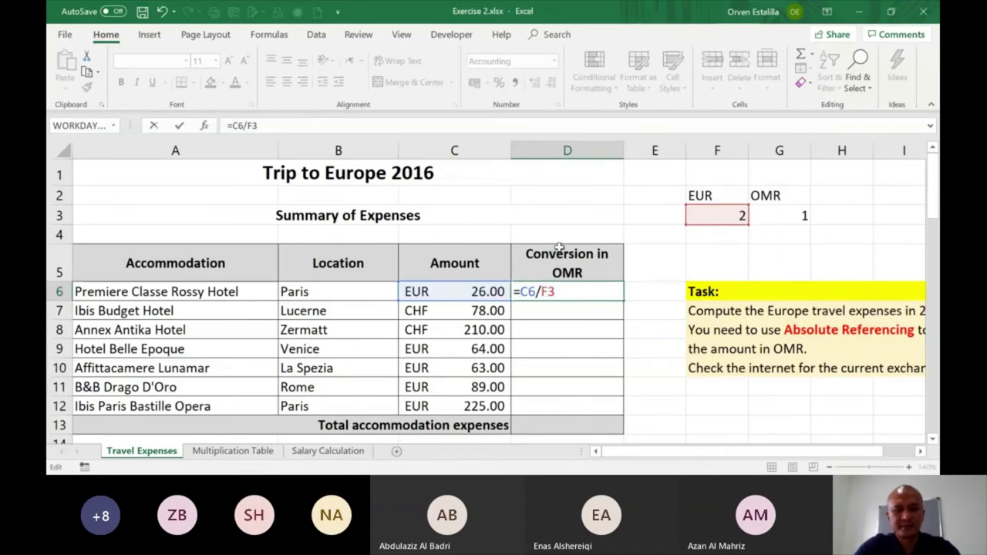
pyautogui.press('F4')
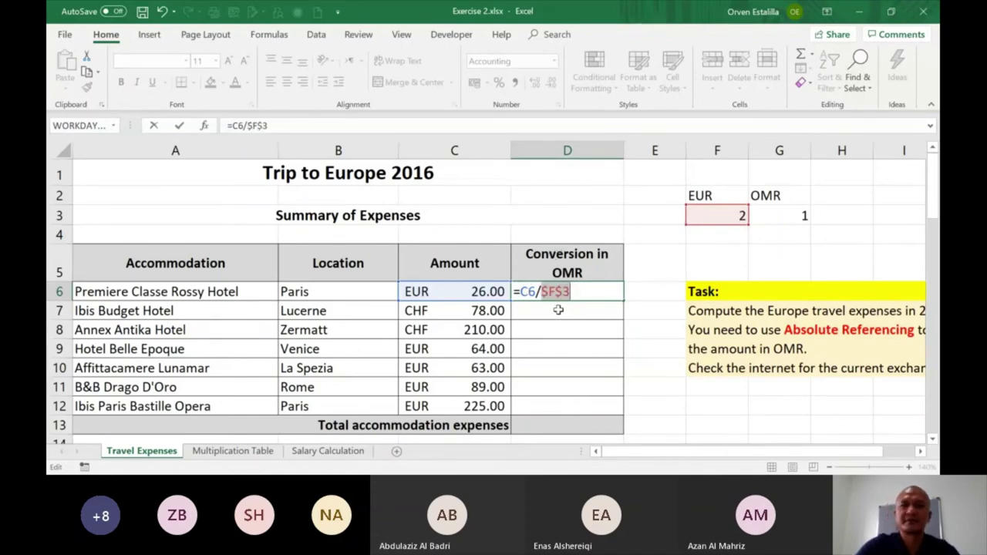
pyautogui.click(584, 294)
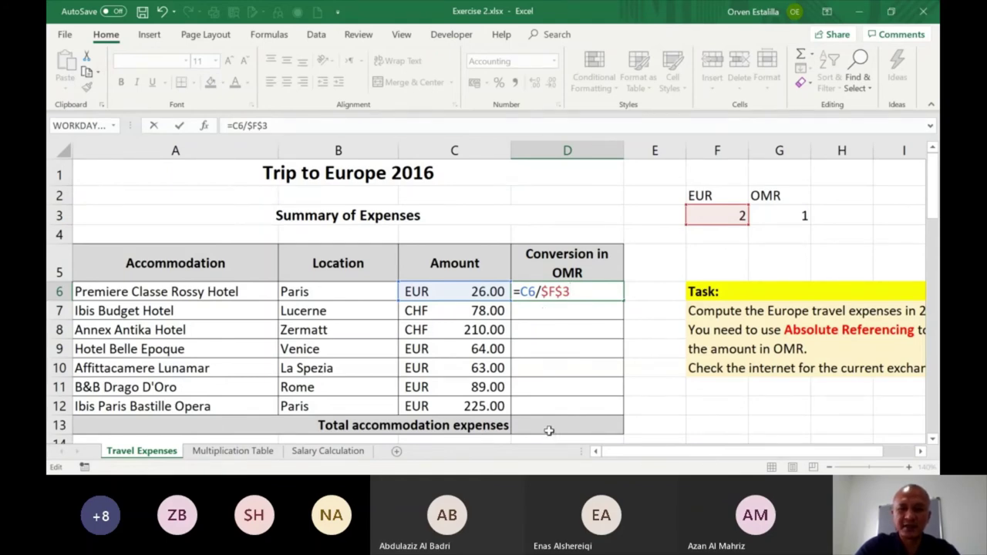
pyautogui.press('Return')
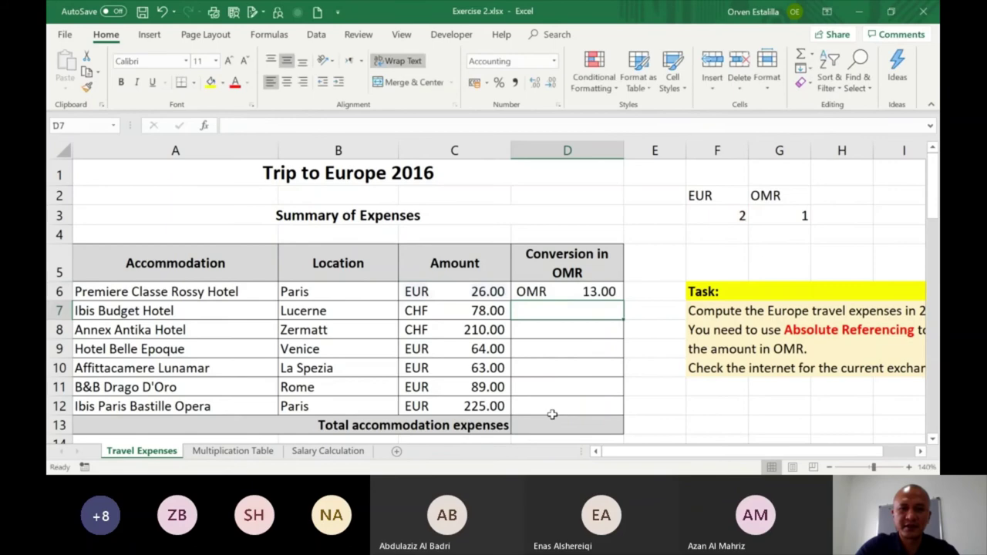
# Step: Copy the conversion formula from D6 into D9, D10 and D11 for the Venice, La Spezia and Rome hotels
pyautogui.click(559, 294)
pyautogui.hotkey('ctrl', 'c')
pyautogui.press('Down')
pyautogui.press('Down')
pyautogui.press('Down')
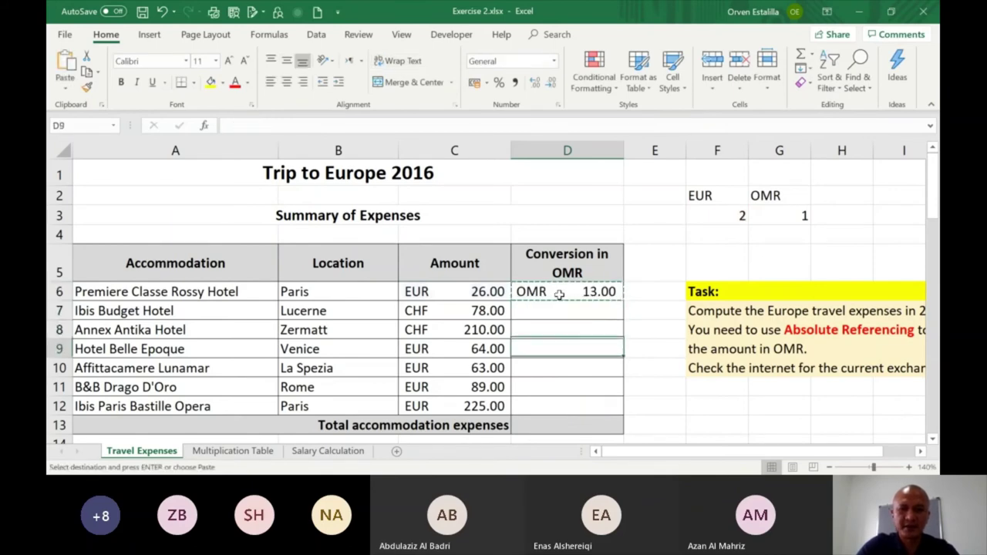
pyautogui.hotkey('ctrl', 'v')
pyautogui.press('Down')
pyautogui.hotkey('ctrl', 'v')
pyautogui.press('Down')
pyautogui.hotkey('ctrl', 'v')
pyautogui.press('Down')
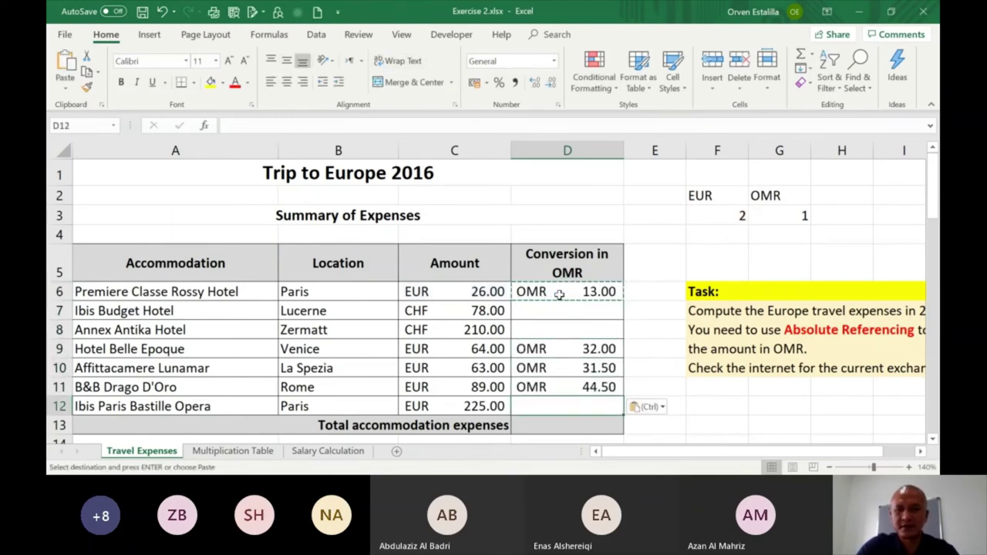
# Step: Clear the conversion cells D6:D12 and save the workbook
pyautogui.moveTo(554, 351); pyautogui.dragTo(557, 387)
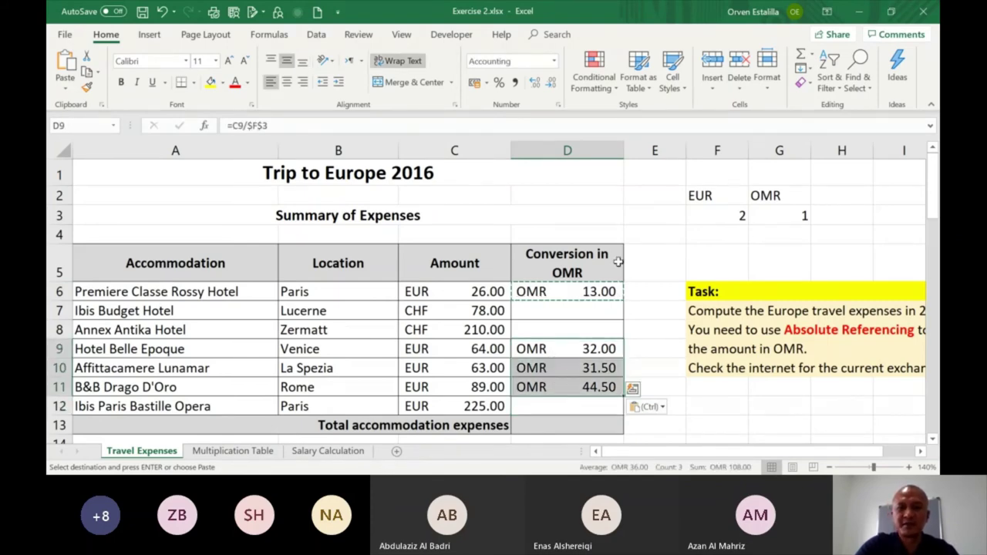
pyautogui.moveTo(591, 293); pyautogui.dragTo(574, 403)
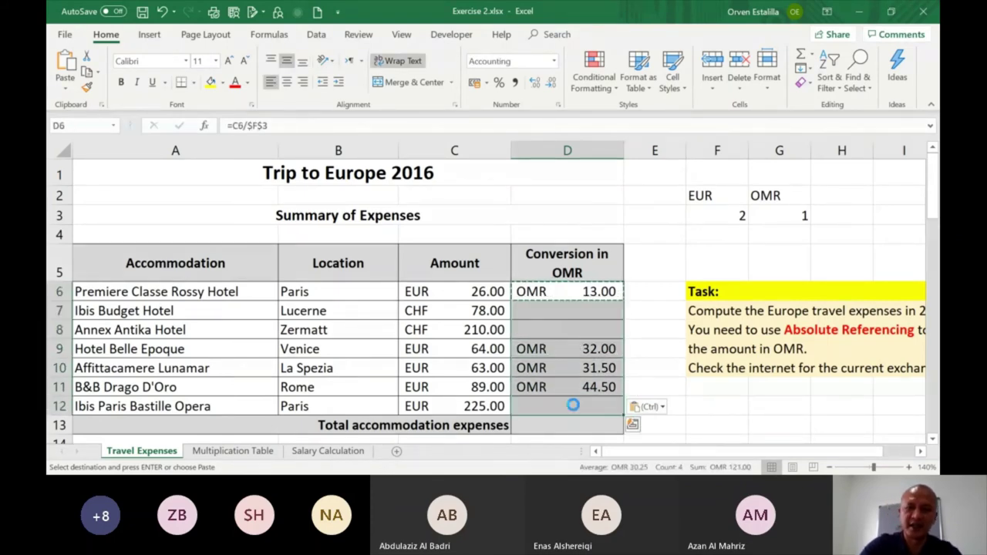
pyautogui.press('Delete')
pyautogui.hotkey('ctrl', 's')
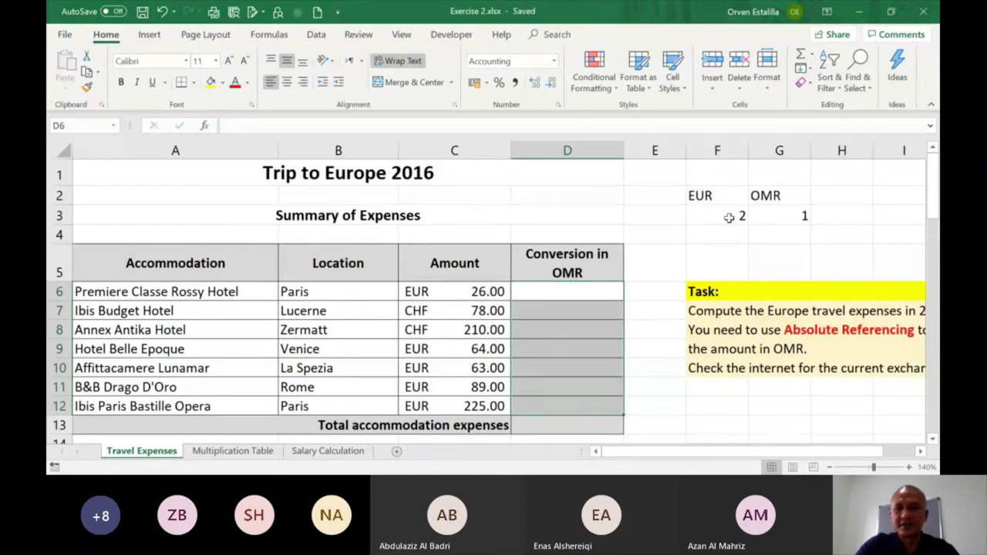
# Step: Clear the EUR and OMR exchange rate cells in F2:G3 and save the workbook
pyautogui.moveTo(700, 196); pyautogui.dragTo(772, 210)
pyautogui.press('Delete')
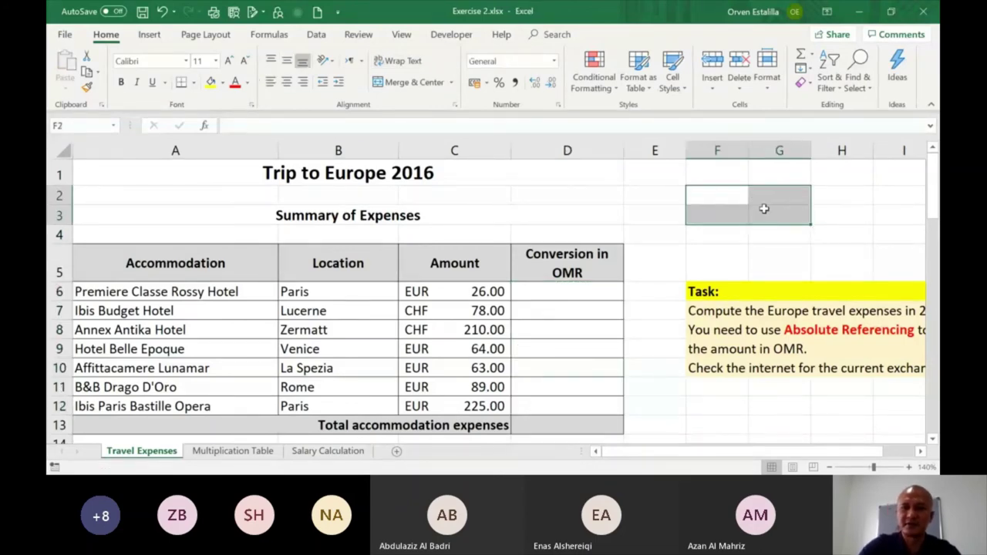
pyautogui.click(345, 173)
pyautogui.hotkey('ctrl', 's')
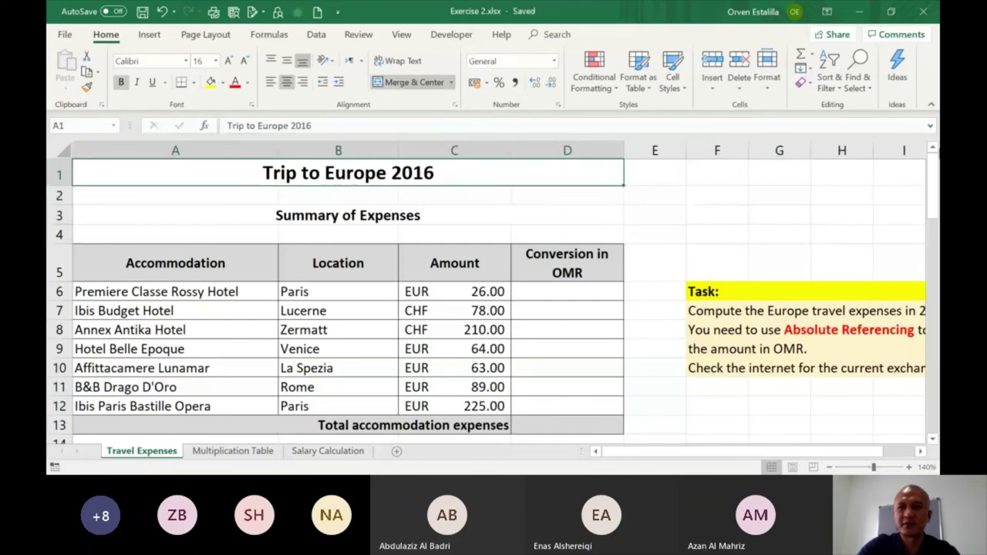
pyautogui.moveTo(934, 185); pyautogui.dragTo(934, 177)
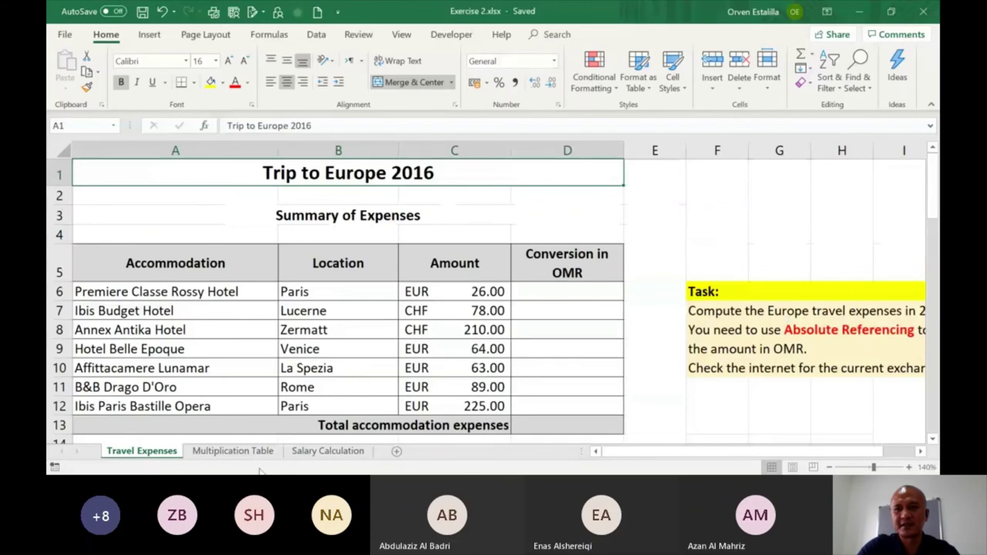
# Step: Switch to the Multiplication Table sheet and review its task text and sample output
pyautogui.click(233, 452)
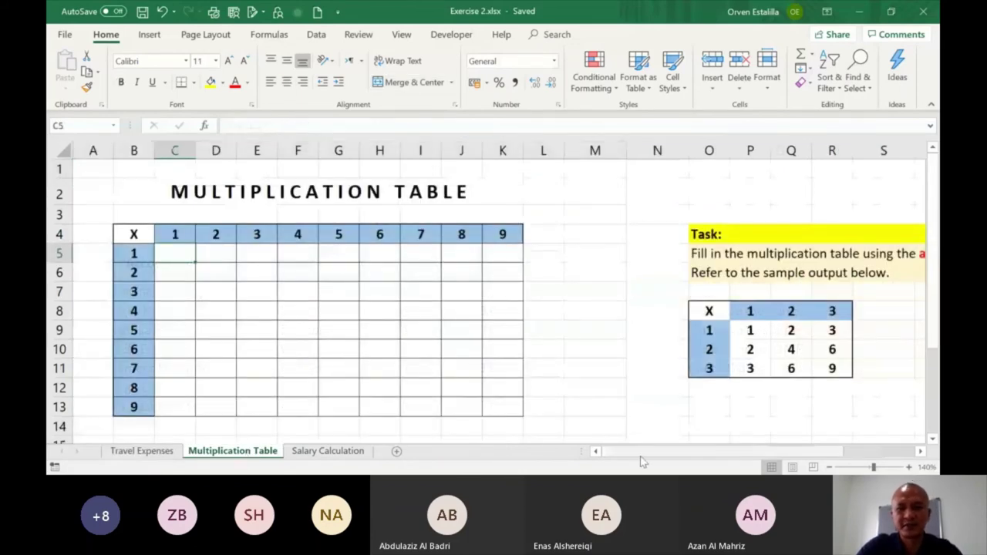
pyautogui.hscroll(3, 640, 461)
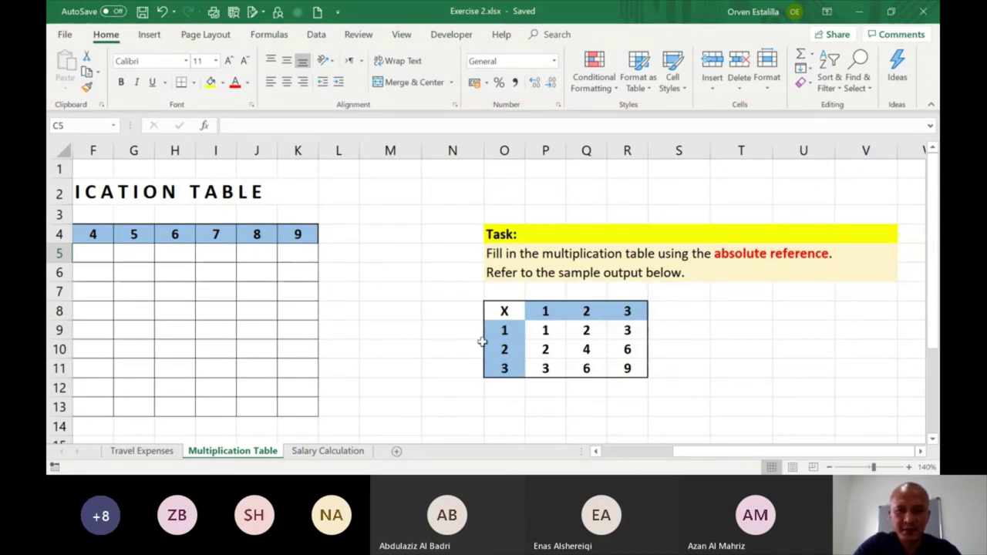
pyautogui.click(626, 454)
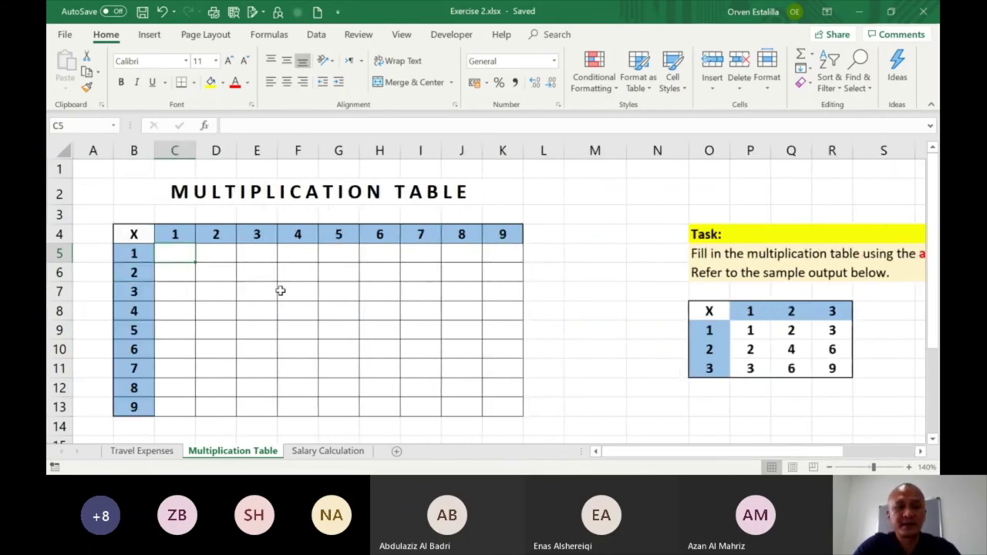
# Step: Enter trial values in the multiplication grid: 1 in C5, 2 in D6 and 1 in C6
pyautogui.click(172, 241)
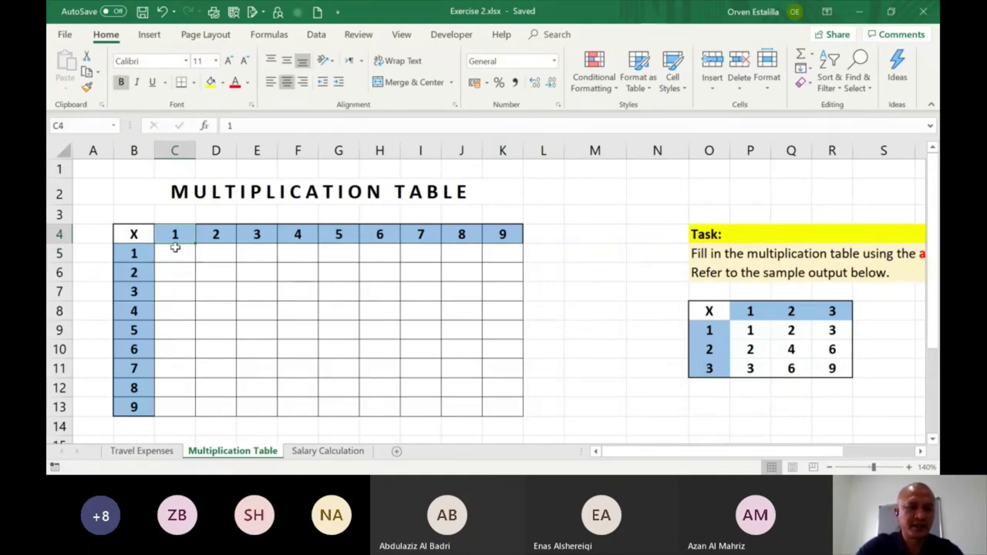
pyautogui.click(175, 248)
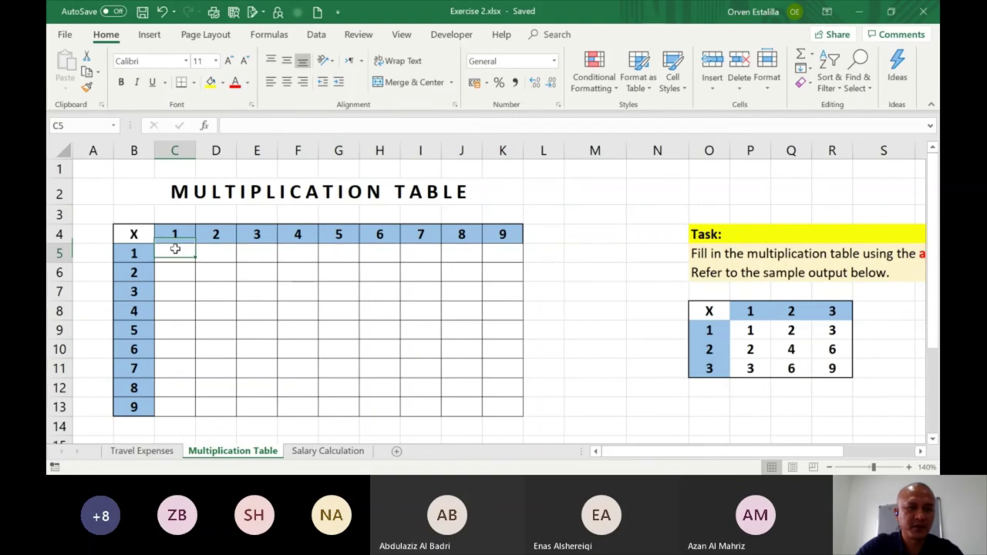
pyautogui.press('Left')
pyautogui.click(176, 252)
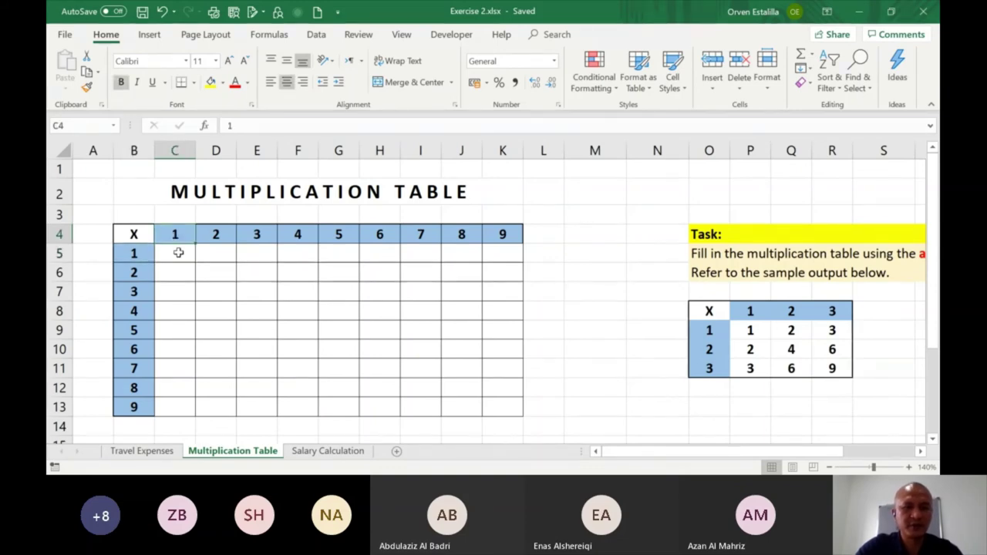
pyautogui.write('1')
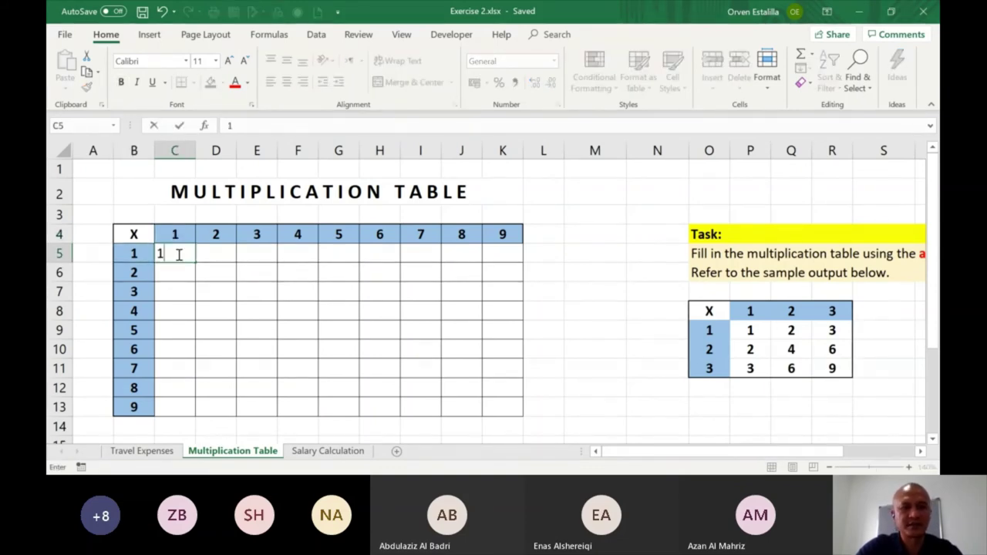
pyautogui.click(139, 272)
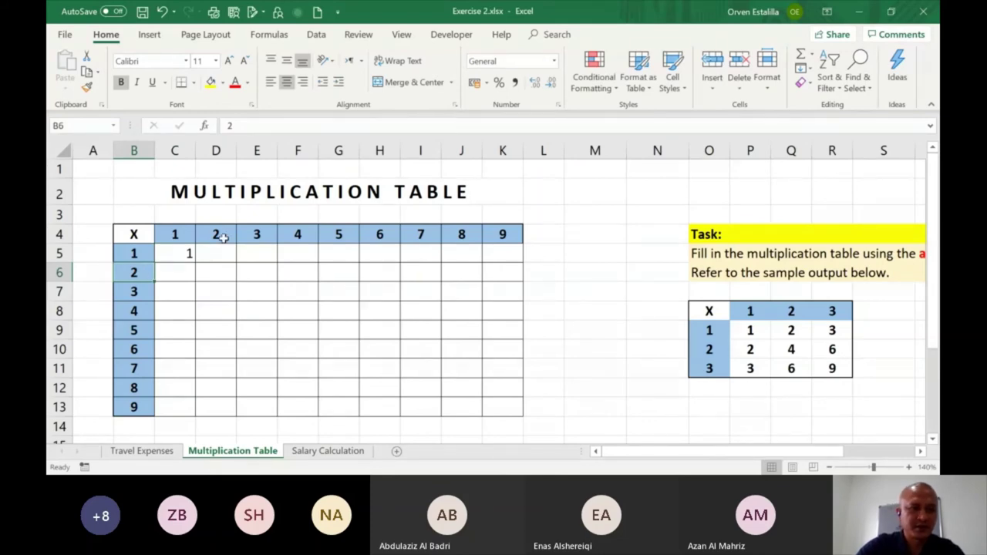
pyautogui.click(172, 267)
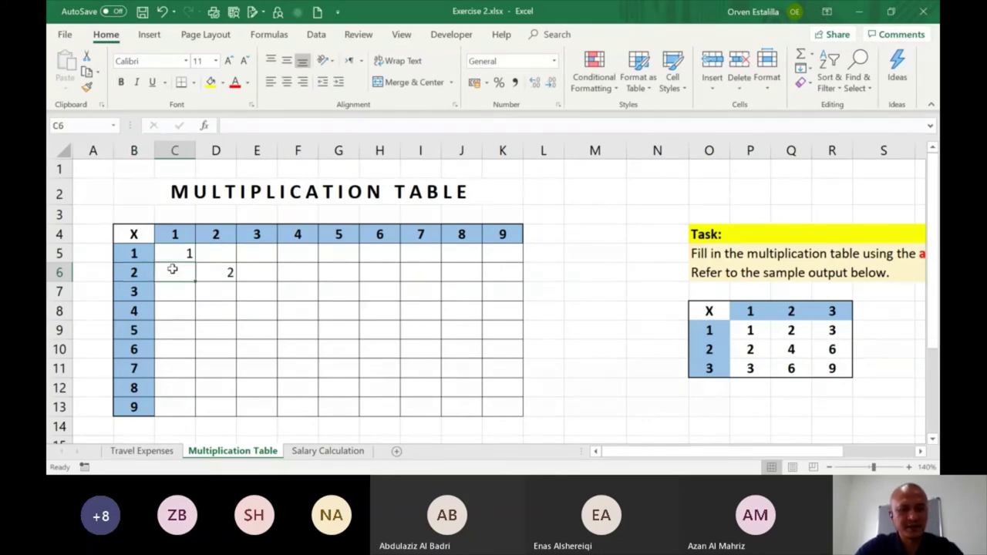
pyautogui.write('1')
pyautogui.click(256, 294)
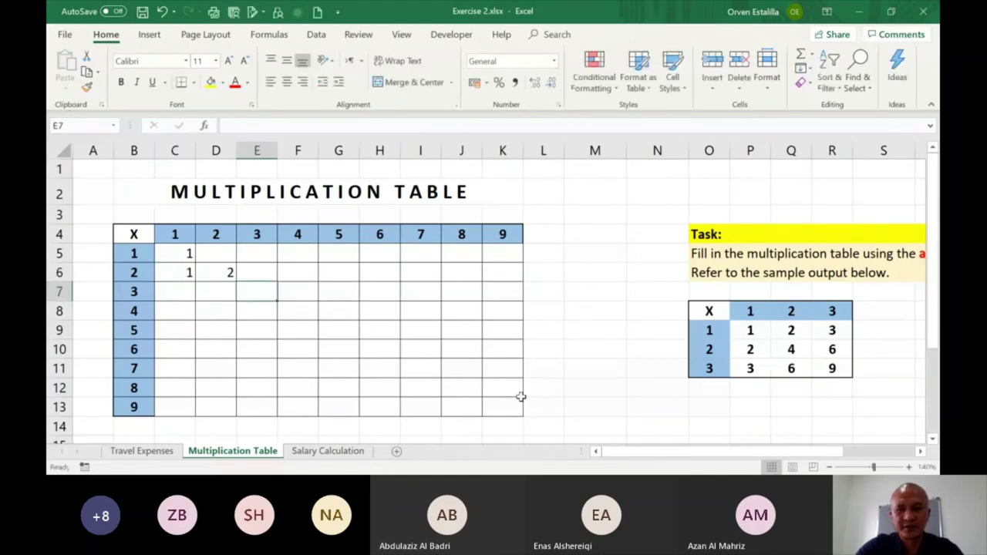
# Step: Recheck the task's sample output and remove the trial values from C5:D6
pyautogui.hscroll(5, 628, 461)
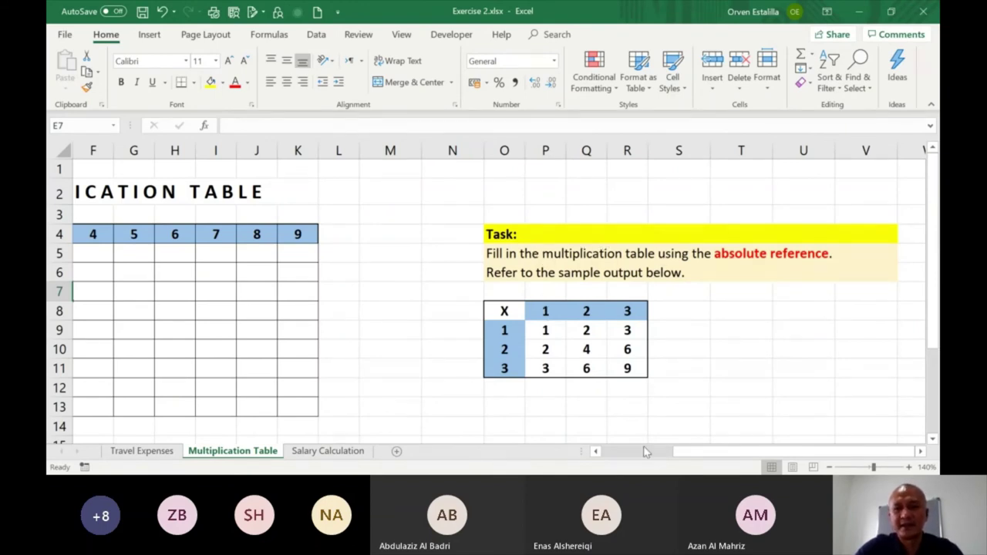
pyautogui.moveTo(689, 452); pyautogui.dragTo(656, 454)
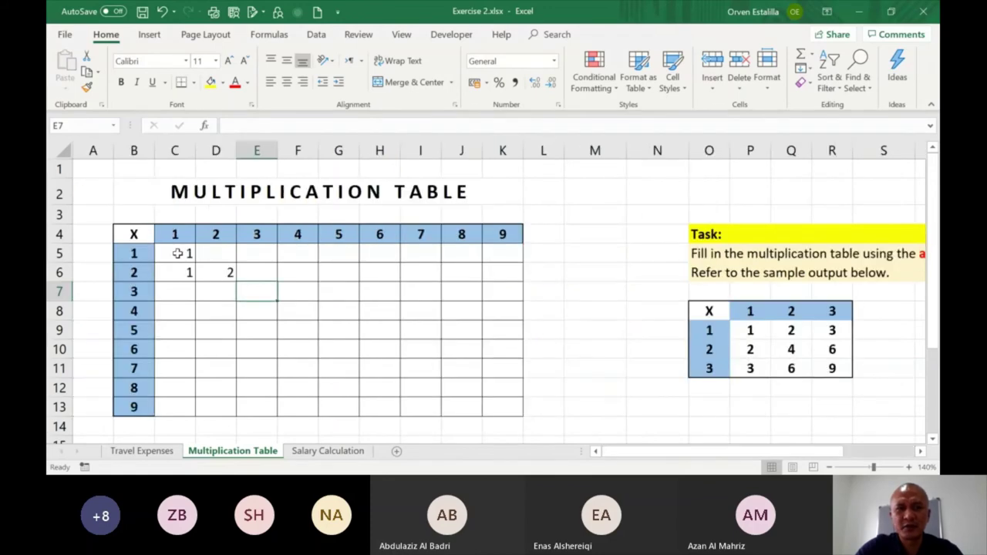
pyautogui.hotkey('ctrl', 'z')
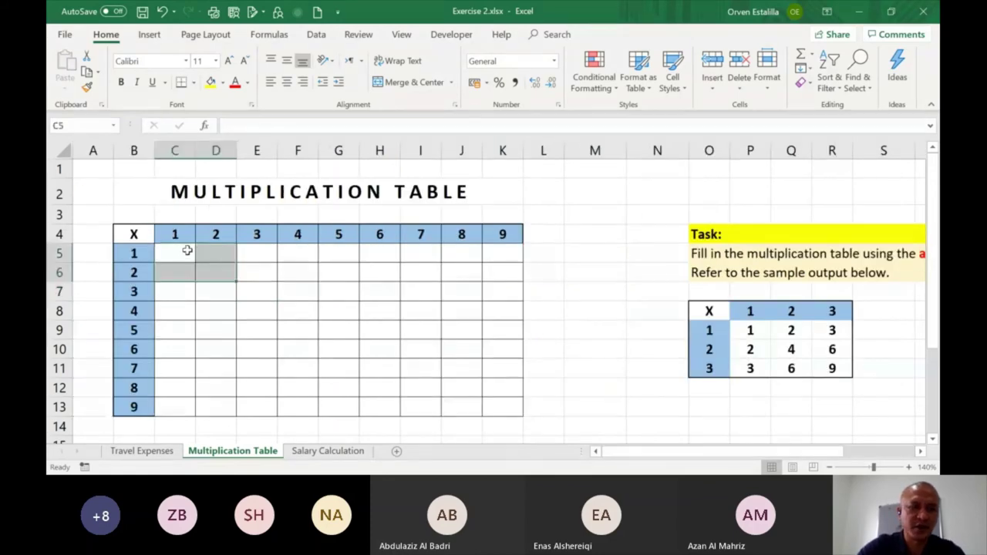
# Step: Enter the relative formula =B5*C4 in cell C5 of the multiplication grid
pyautogui.click(173, 251)
pyautogui.write('=')
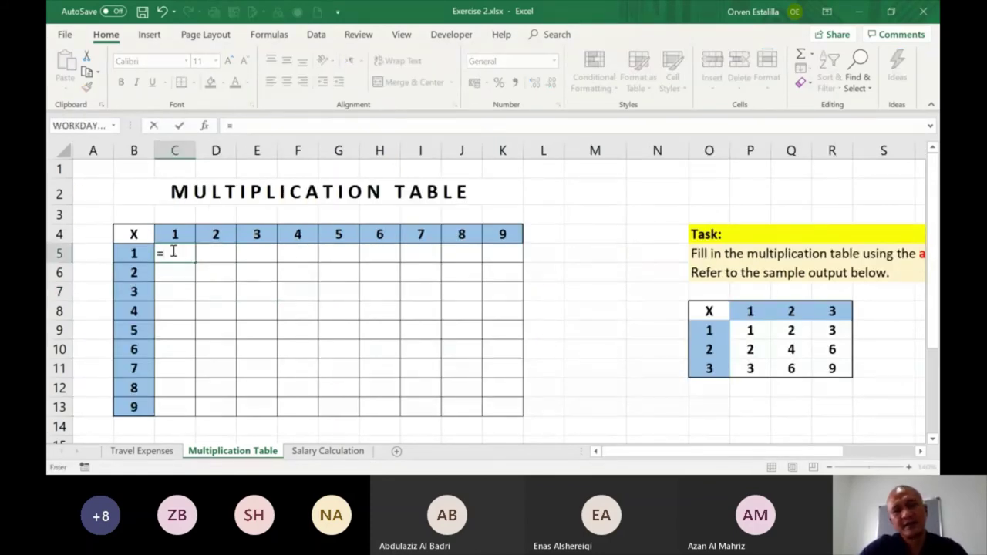
pyautogui.click(134, 247)
pyautogui.write('*')
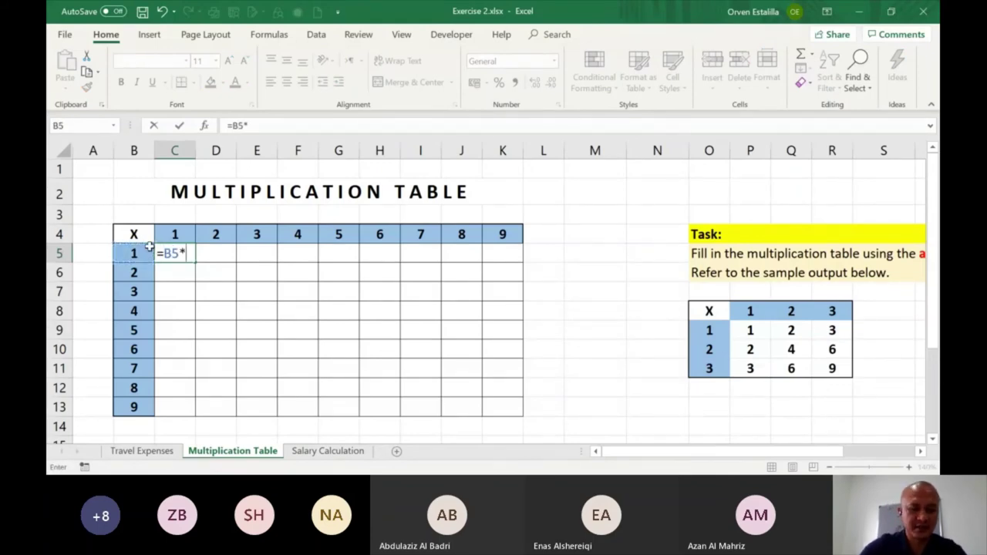
pyautogui.click(183, 233)
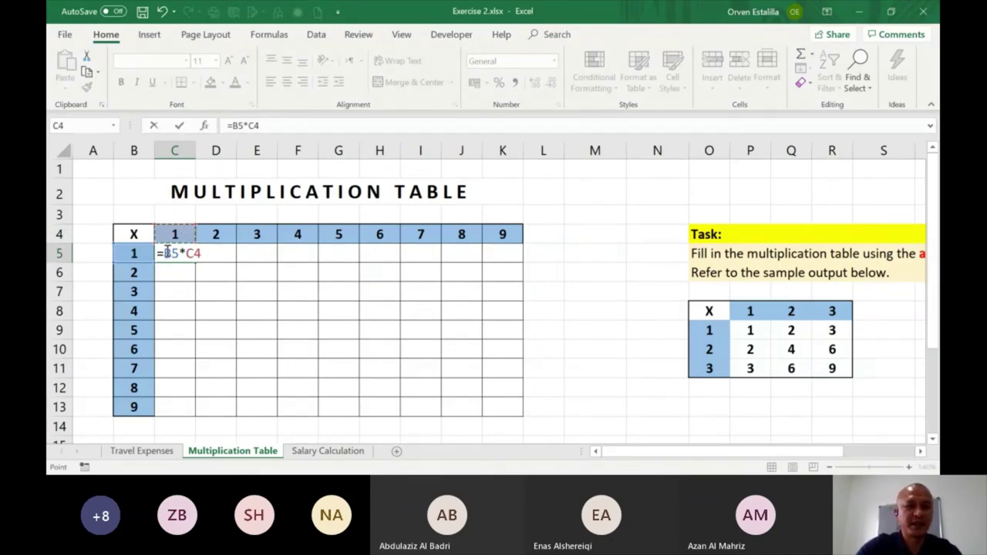
pyautogui.press('Return')
# Step: Fill the C5 formula across row 5 to K5 and down through the whole multiplication grid to K13
pyautogui.click(185, 253)
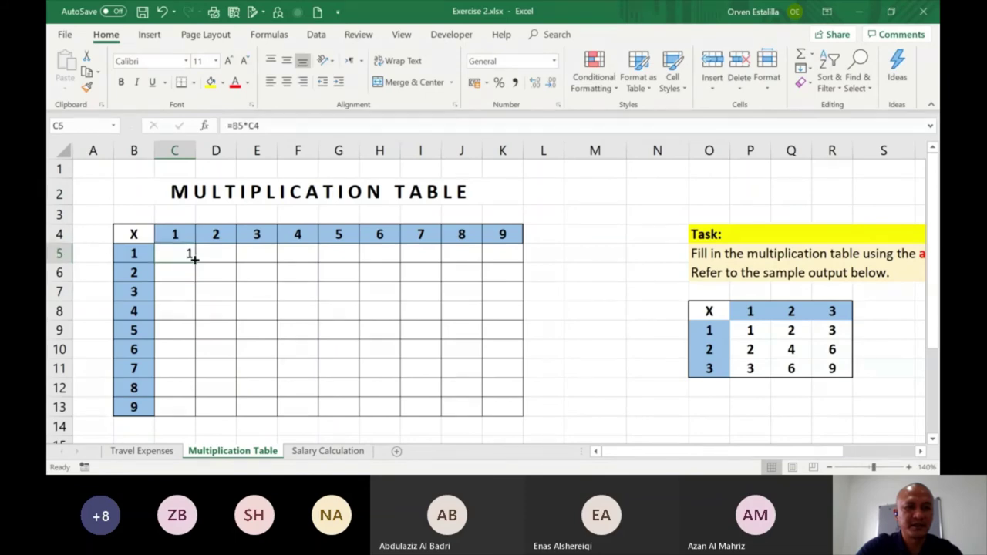
pyautogui.moveTo(194, 260); pyautogui.dragTo(520, 258)
pyautogui.click(510, 254)
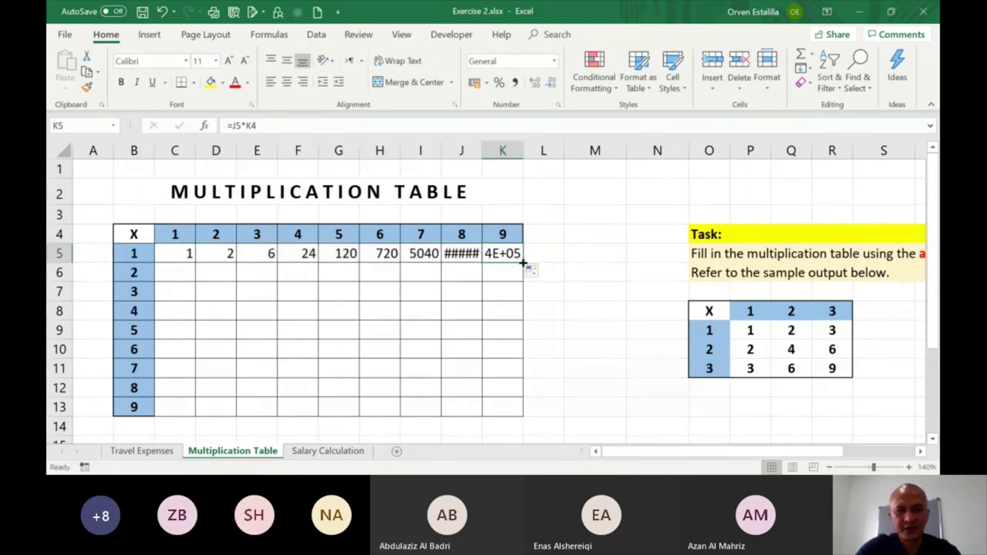
pyautogui.moveTo(172, 254)
pyautogui.mouseDown()
pyautogui.moveTo(510, 260)
pyautogui.moveTo(544, 292)
pyautogui.mouseUp()
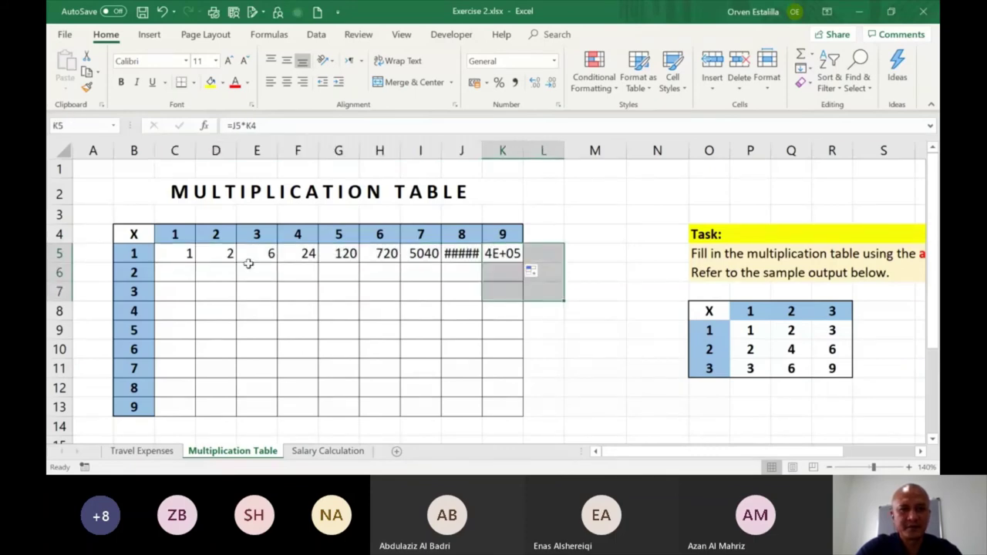
pyautogui.moveTo(193, 258); pyautogui.dragTo(520, 412)
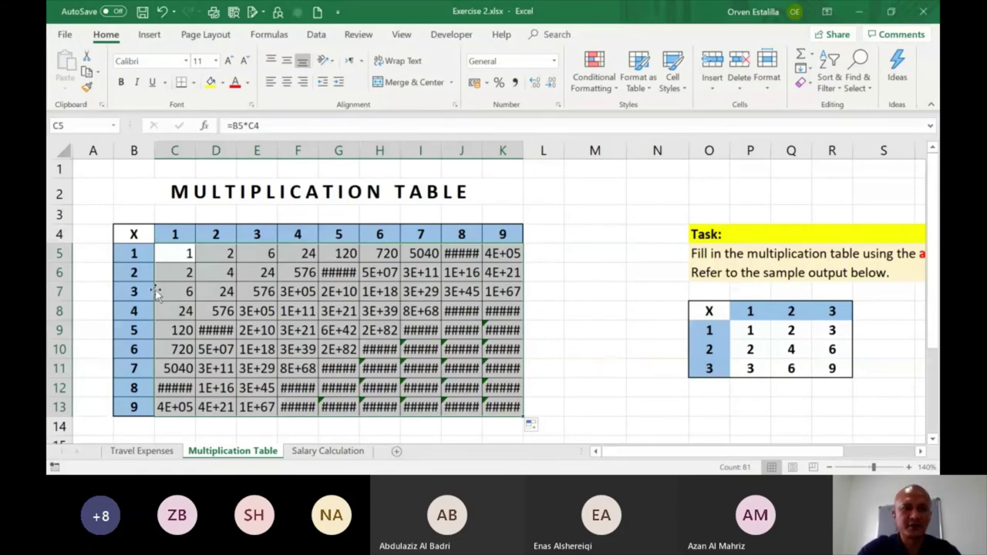
# Step: Clear the filled formulas from C5:K13 and recheck the multiplication table's task area
pyautogui.press('Delete')
pyautogui.click(172, 254)
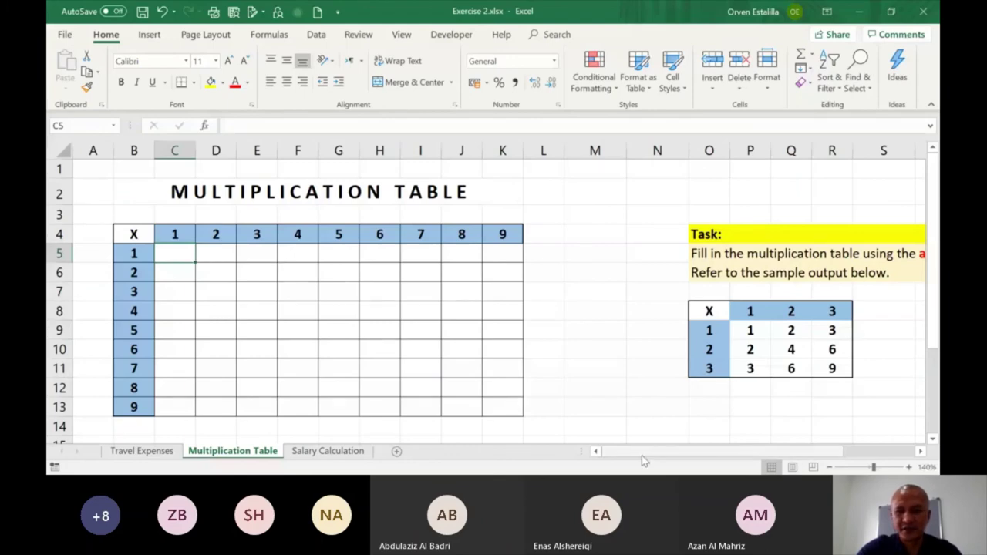
pyautogui.hscroll(3, 705, 455)
pyautogui.hscroll(-3, 461, 378)
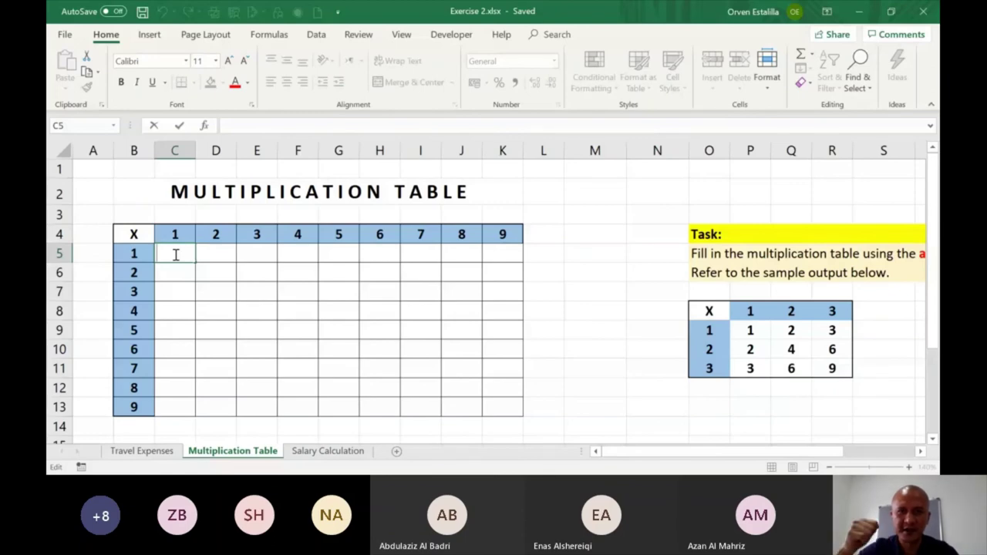
# Step: Switch to the Salary Calculation sheet and examine its task text alongside the Net Salary, hours worked and Gross Salary columns
pyautogui.click(327, 452)
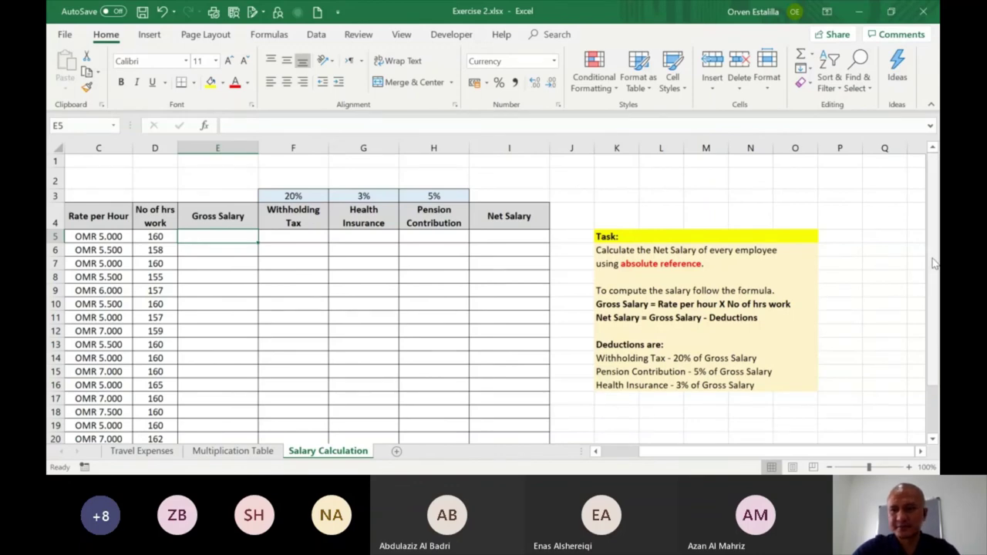
pyautogui.moveTo(933, 263); pyautogui.dragTo(934, 272)
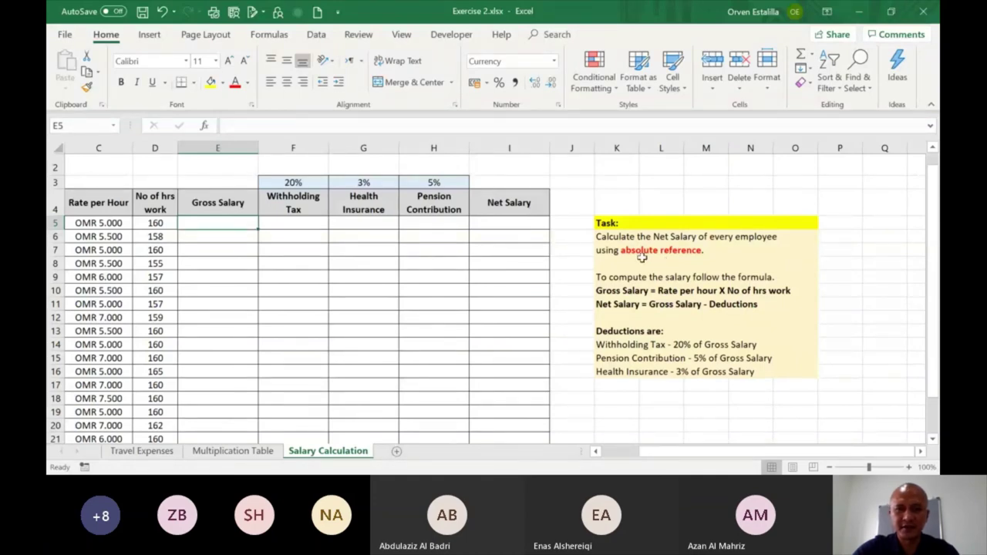
pyautogui.moveTo(497, 224); pyautogui.dragTo(505, 414)
pyautogui.moveTo(933, 264); pyautogui.dragTo(932, 240)
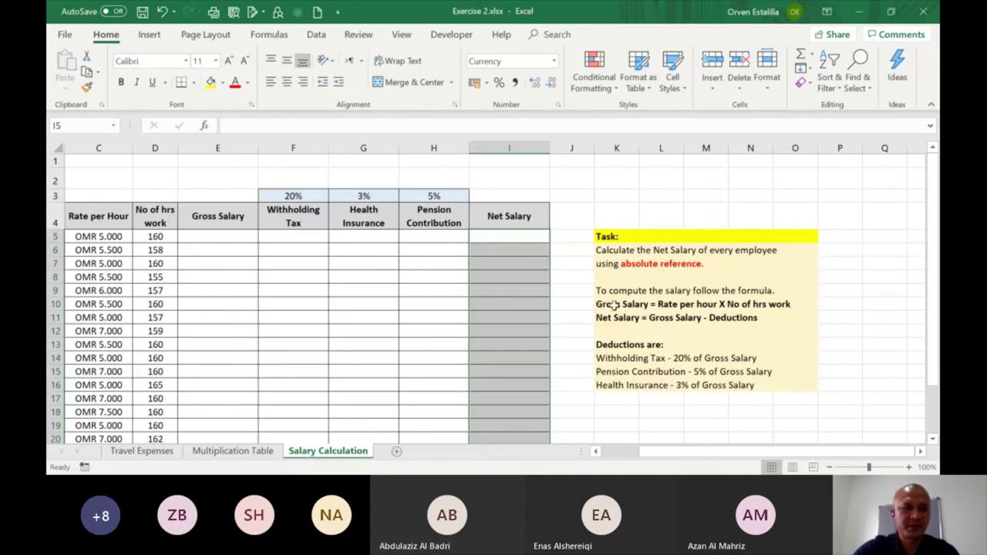
pyautogui.click(153, 237)
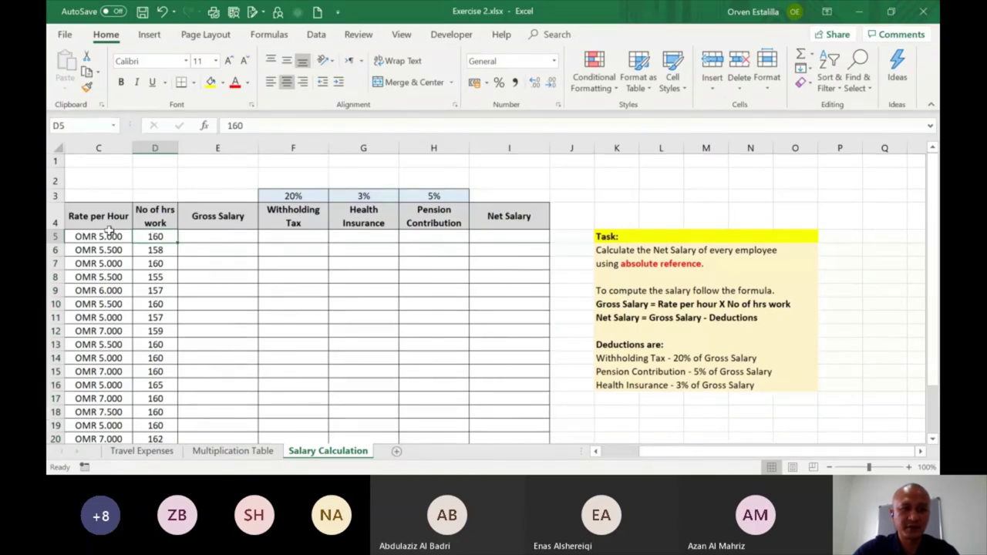
pyautogui.click(198, 237)
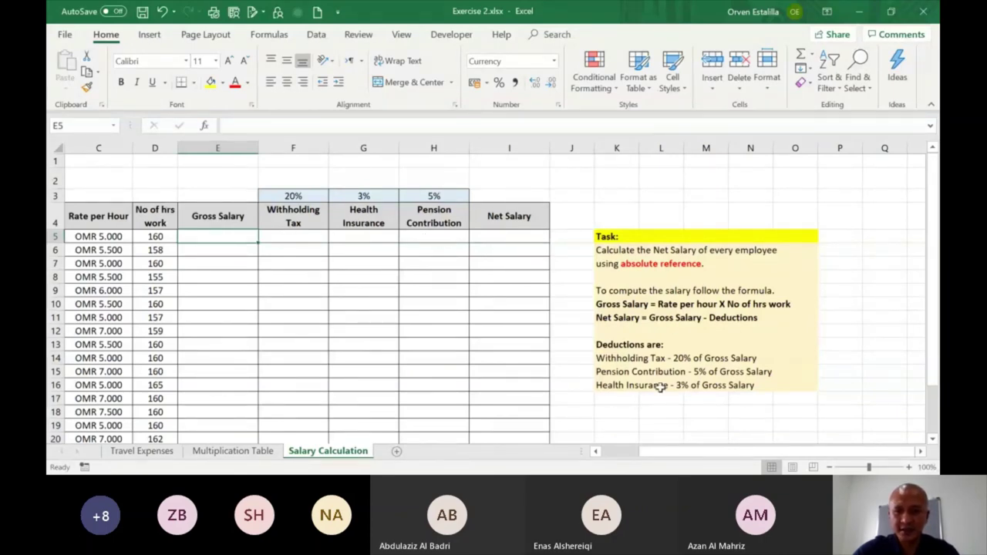
pyautogui.click(662, 358)
pyautogui.scroll(-1, 661, 358)
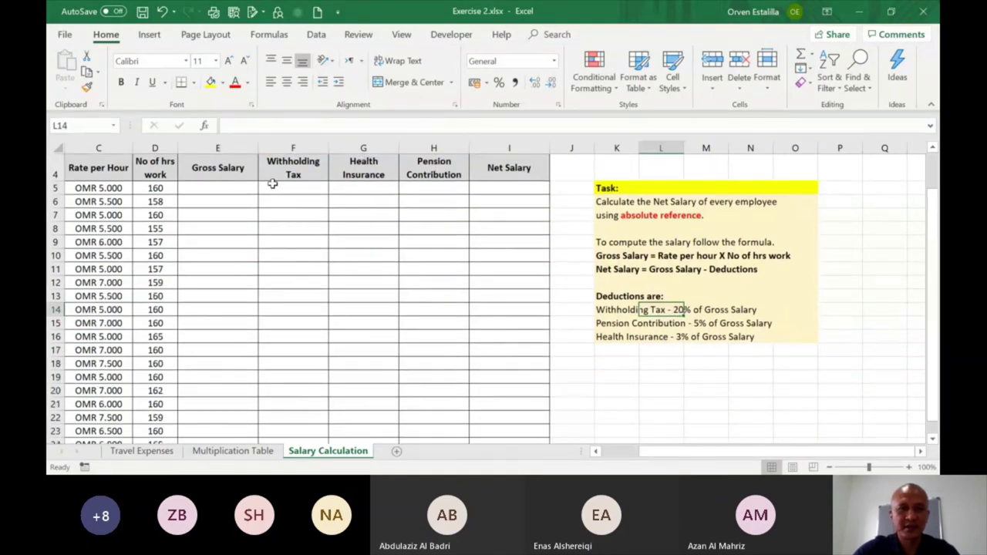
# Step: Compare the Withholding Tax and Gross Salary cells in rows 5 and 6 with the deduction rates above the headers
pyautogui.click(286, 189)
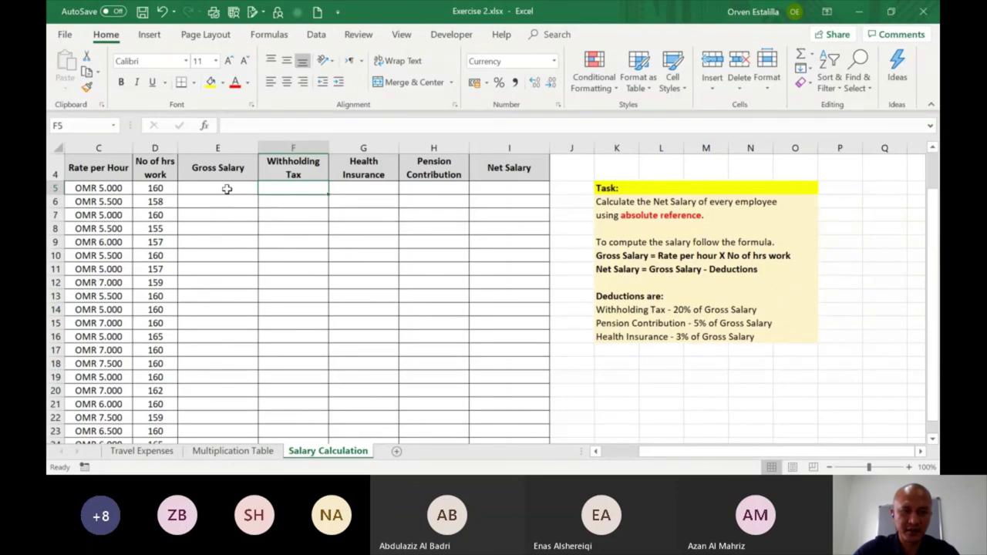
pyautogui.click(228, 189)
pyautogui.click(290, 187)
pyautogui.click(242, 192)
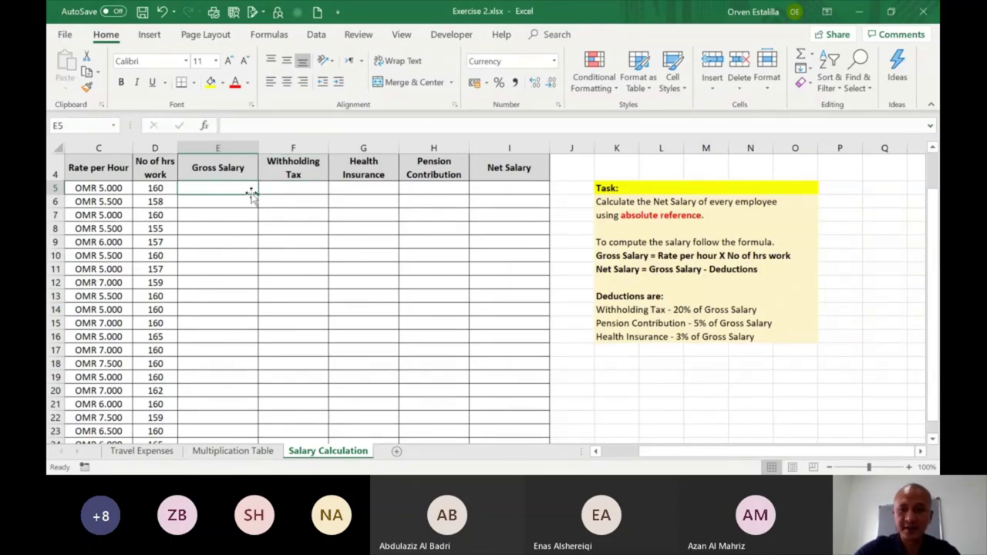
pyautogui.click(288, 197)
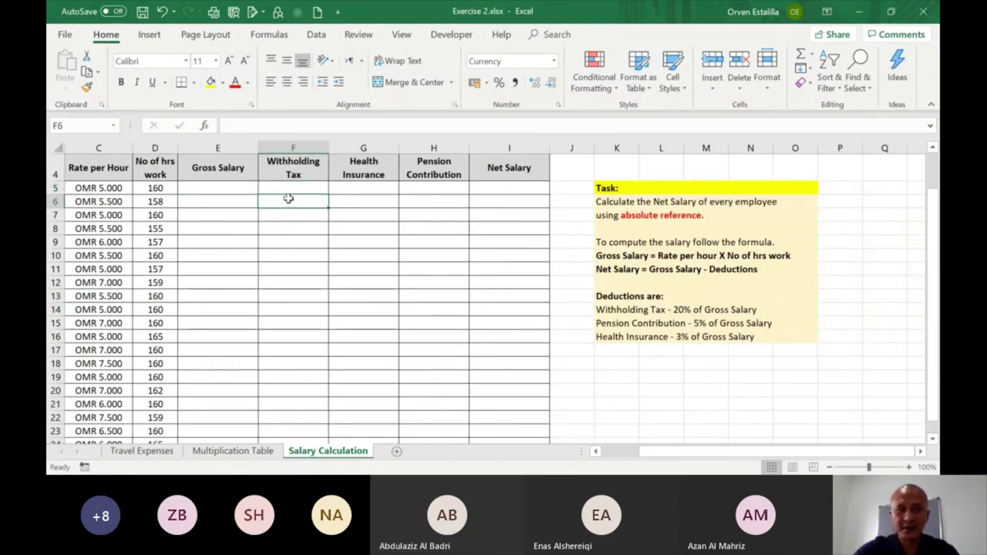
pyautogui.click(229, 202)
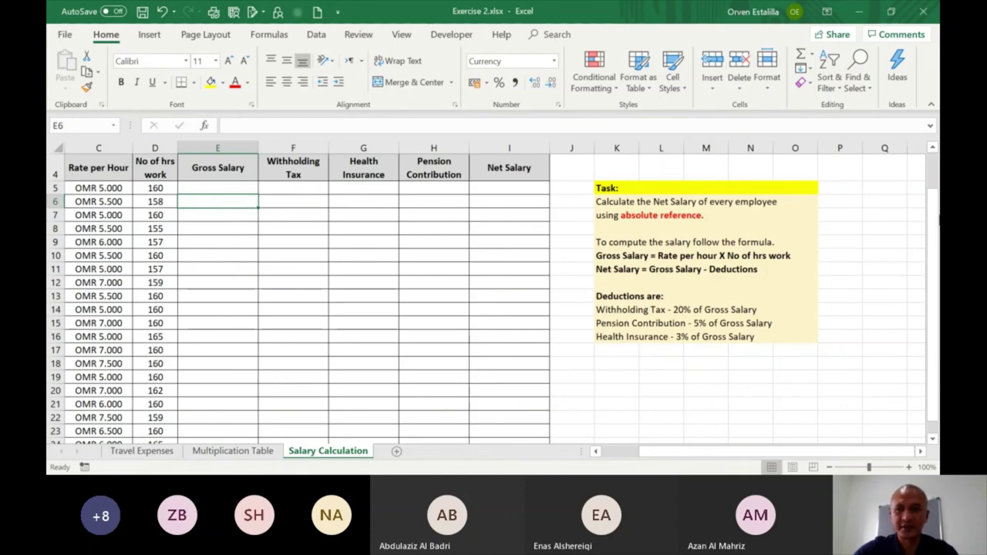
pyautogui.moveTo(938, 220); pyautogui.dragTo(936, 193)
pyautogui.click(293, 183)
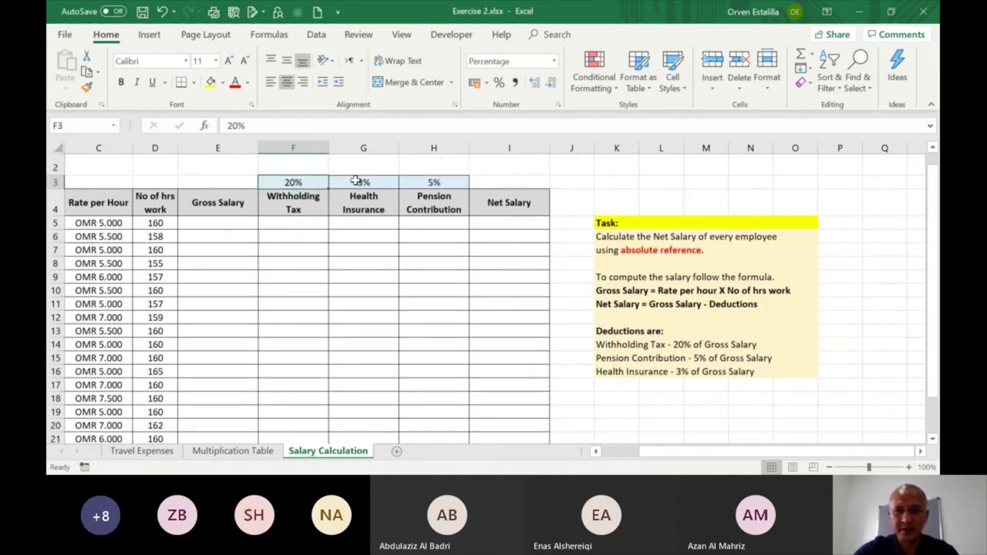
pyautogui.click(356, 180)
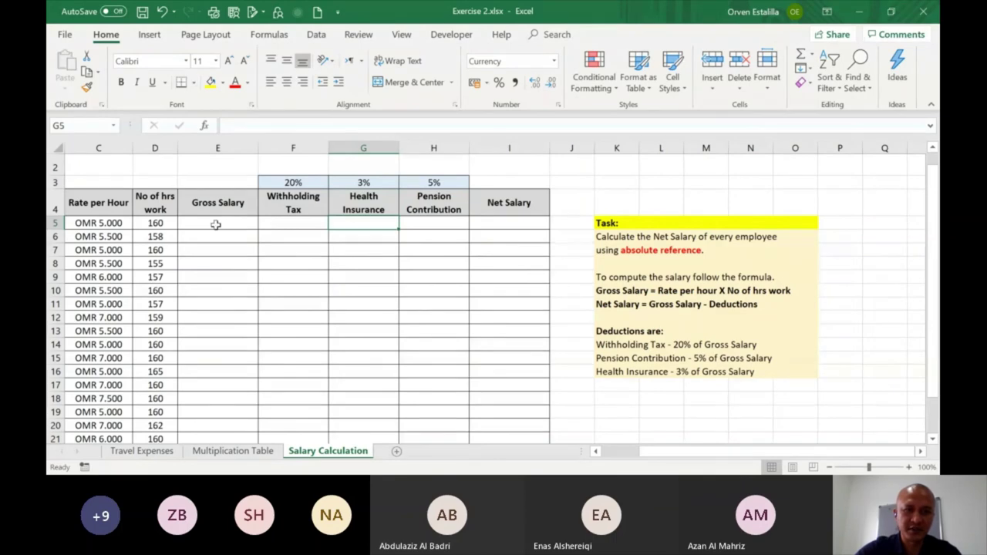
pyautogui.click(216, 226)
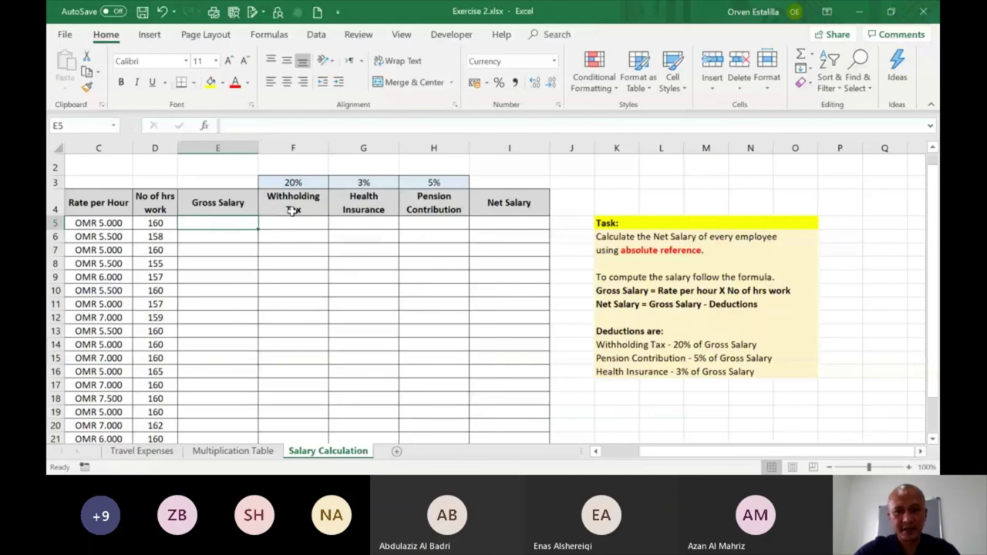
# Step: Go across row 5 to Net Salary and review the withholding tax, health insurance and pension rates in F3:H3
pyautogui.press('Right')
pyautogui.press('Right')
pyautogui.press('Right')
pyautogui.press('Right')
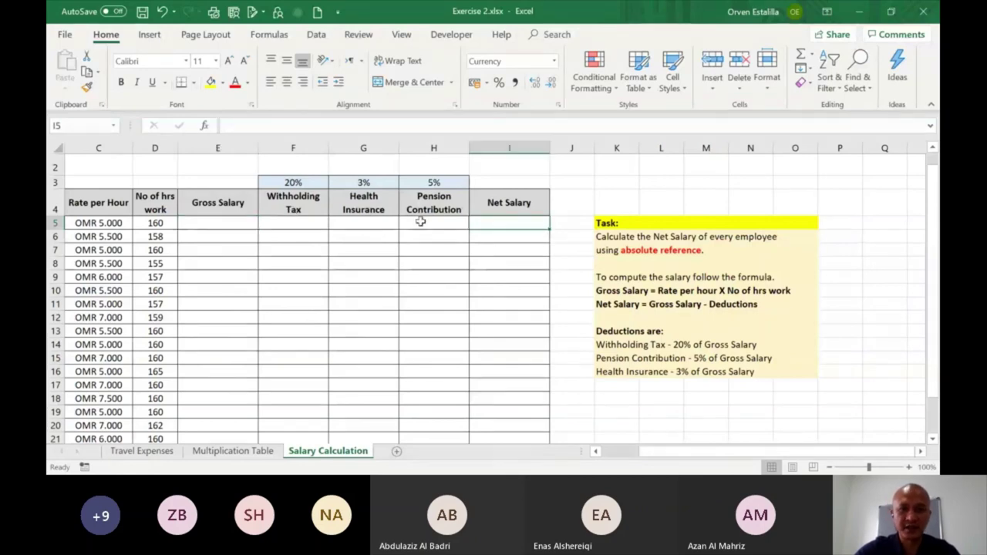
pyautogui.click(300, 223)
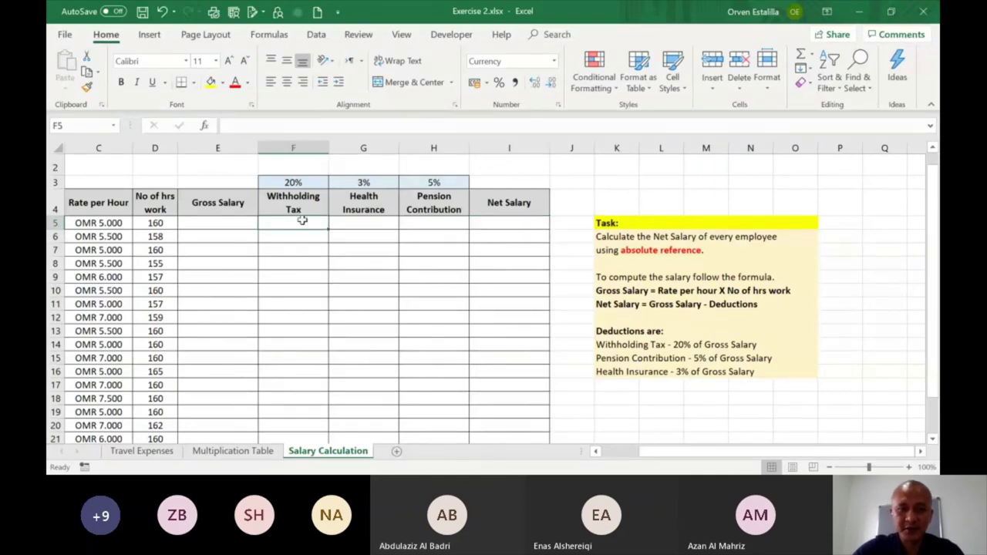
pyautogui.click(294, 182)
pyautogui.click(363, 182)
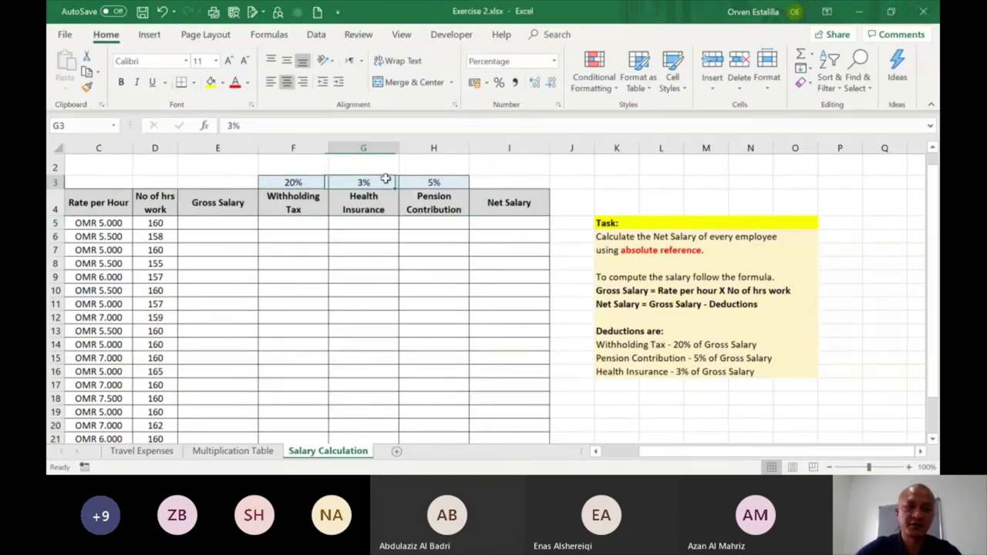
pyautogui.press('Right')
pyautogui.click(324, 182)
pyautogui.click(363, 183)
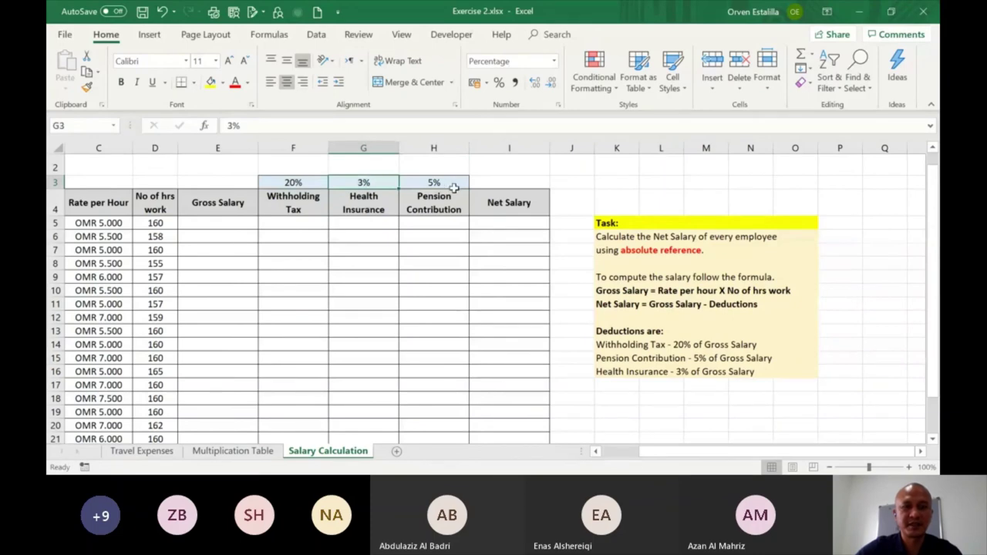
pyautogui.press('Right')
pyautogui.click(324, 184)
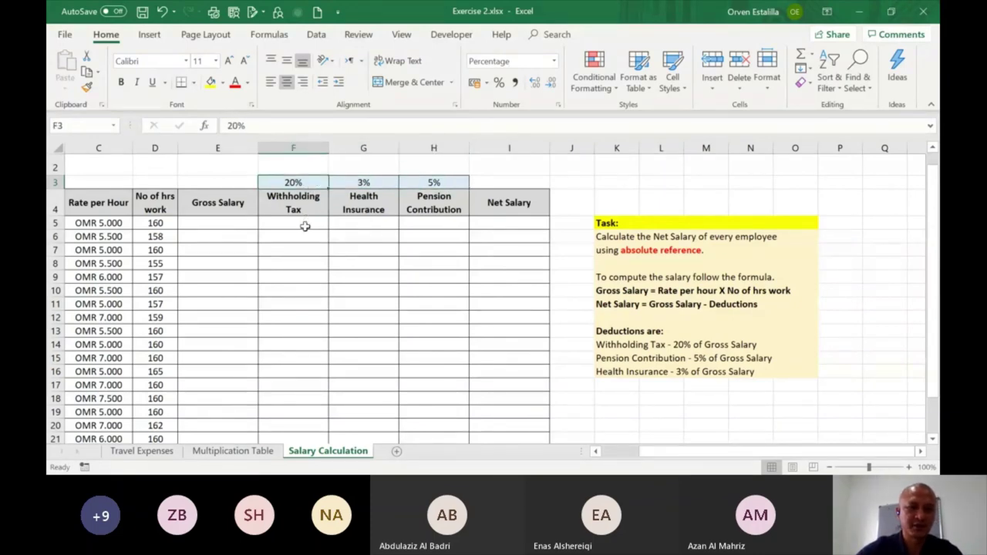
# Step: Try the formula =E5*F3 in the first Withholding Tax cell, F5, and cancel the entry
pyautogui.click(305, 226)
pyautogui.write('=')
pyautogui.click(217, 221)
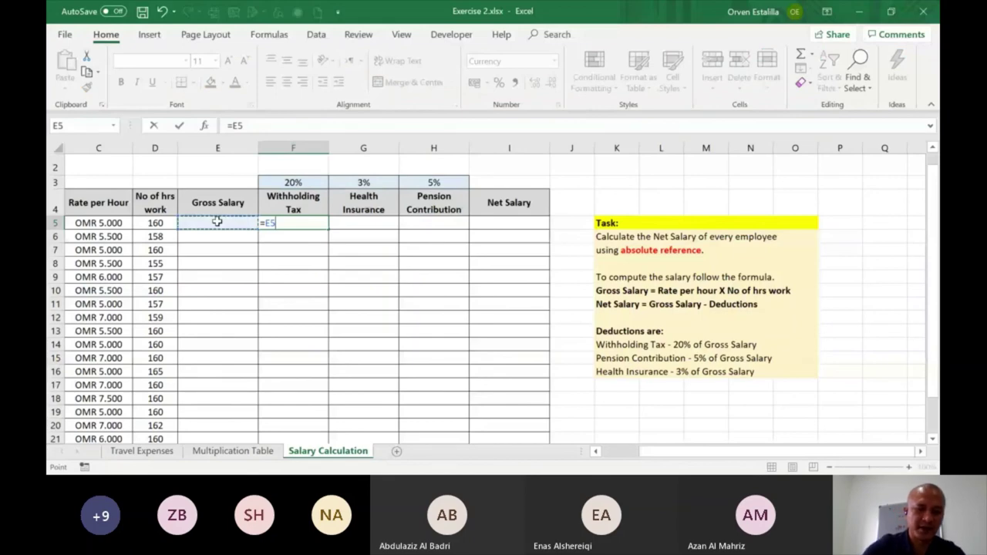
pyautogui.write('*')
pyautogui.press('BackSpace')
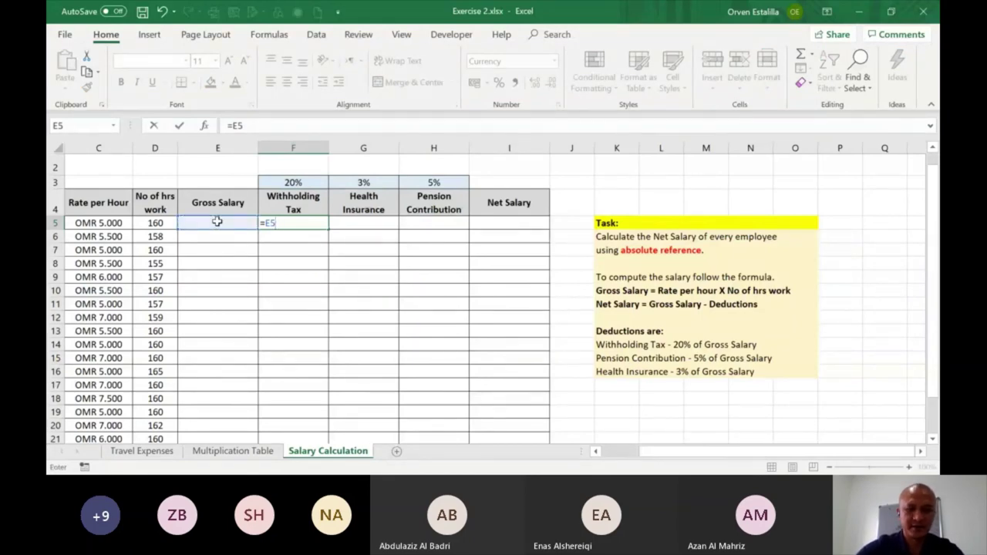
pyautogui.write('*')
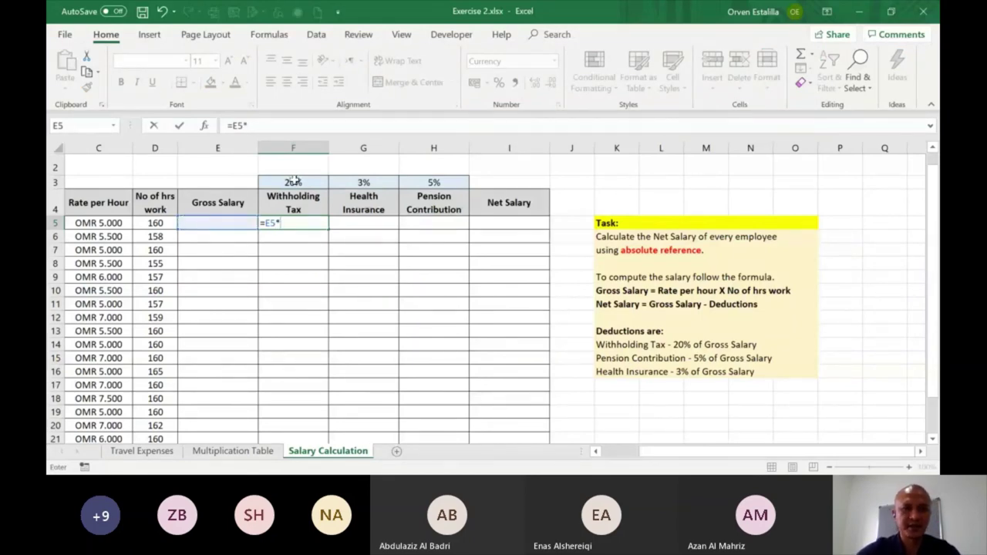
pyautogui.click(293, 183)
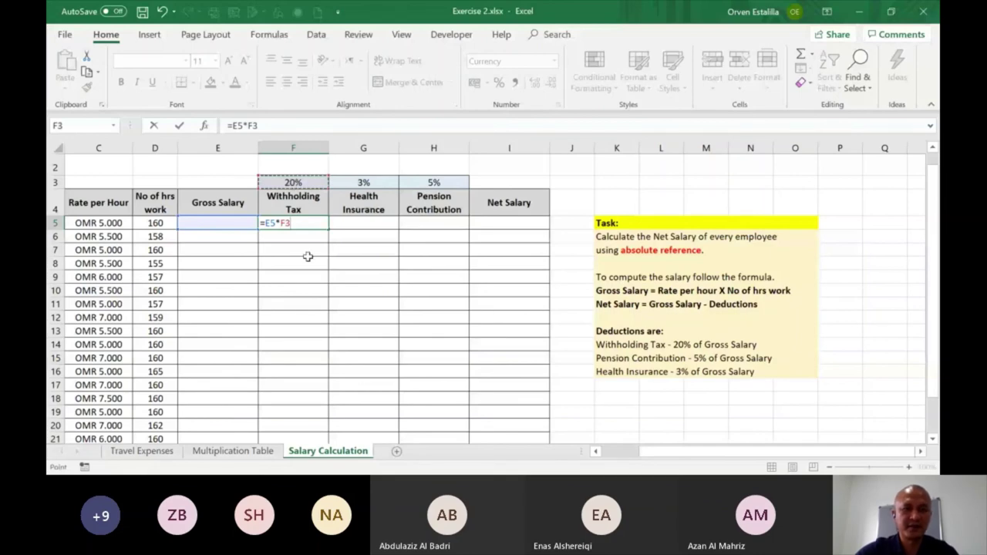
pyautogui.click(287, 223)
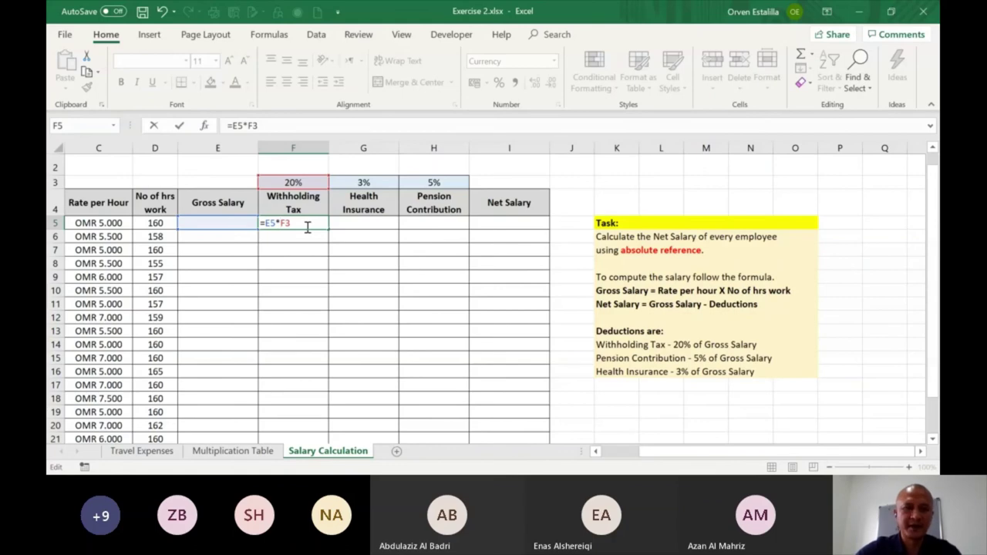
pyautogui.press('Escape')
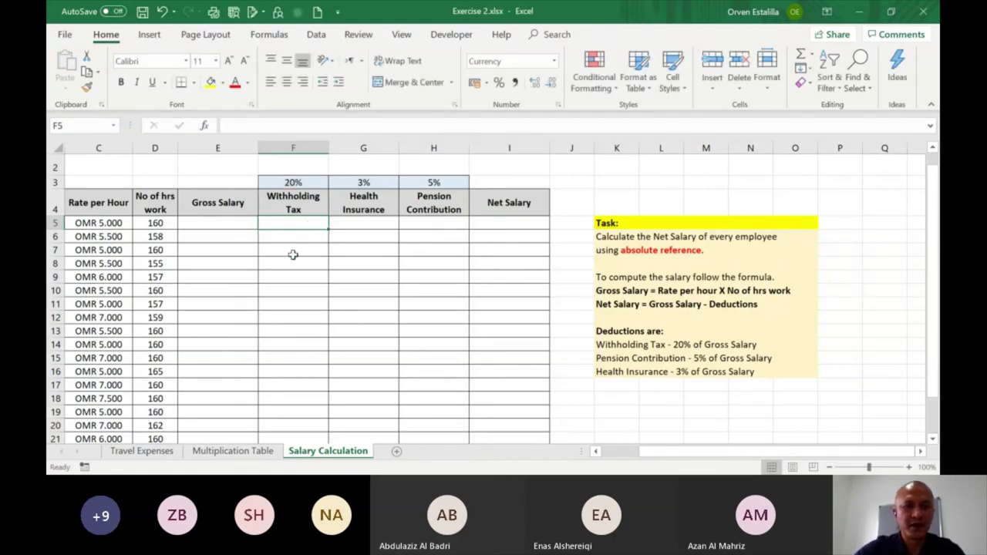
# Step: Examine how F5 relates to the Gross Salary cell E5 and the rate in F3, and return to the Travel Expenses sheet
pyautogui.click(293, 252)
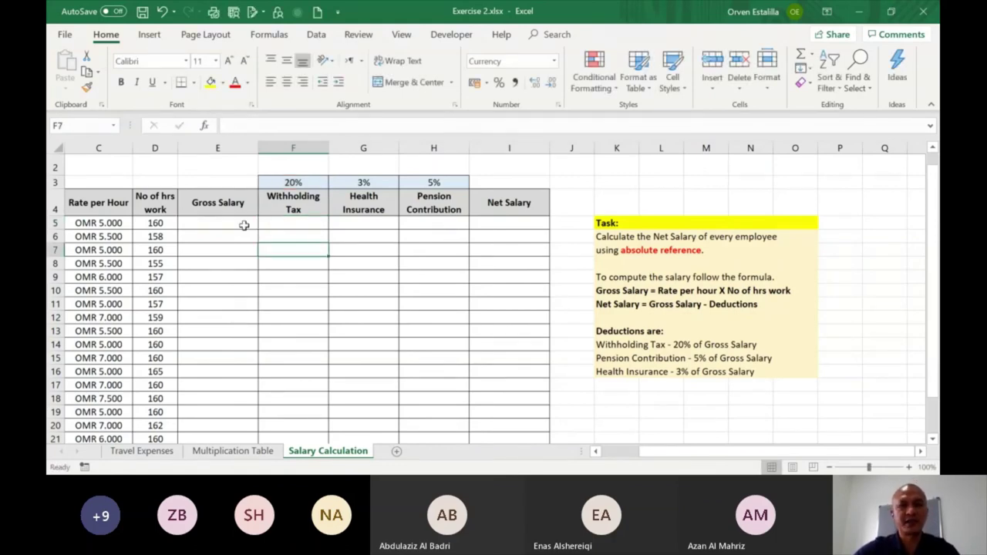
pyautogui.click(244, 226)
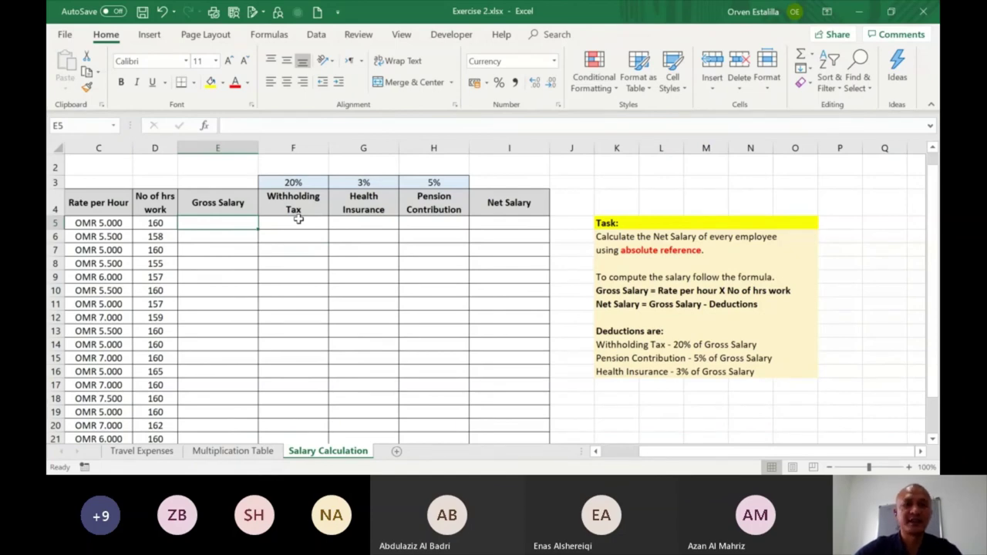
pyautogui.click(293, 183)
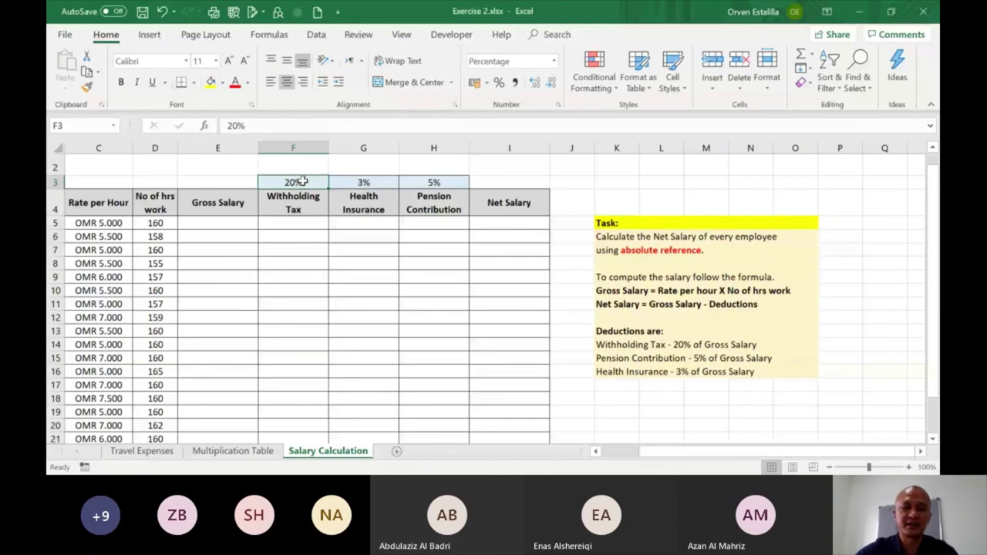
pyautogui.click(303, 224)
pyautogui.click(303, 183)
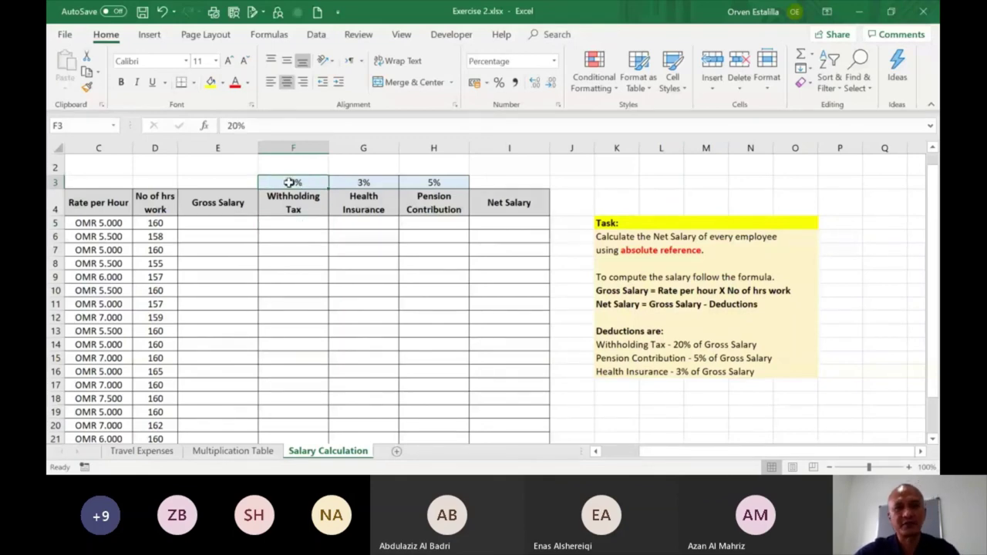
pyautogui.click(308, 224)
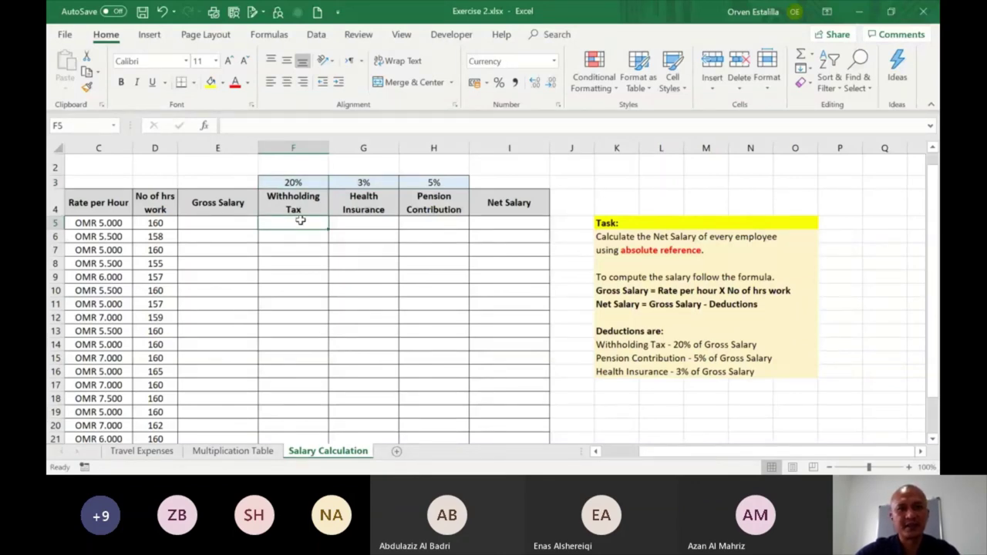
pyautogui.click(230, 223)
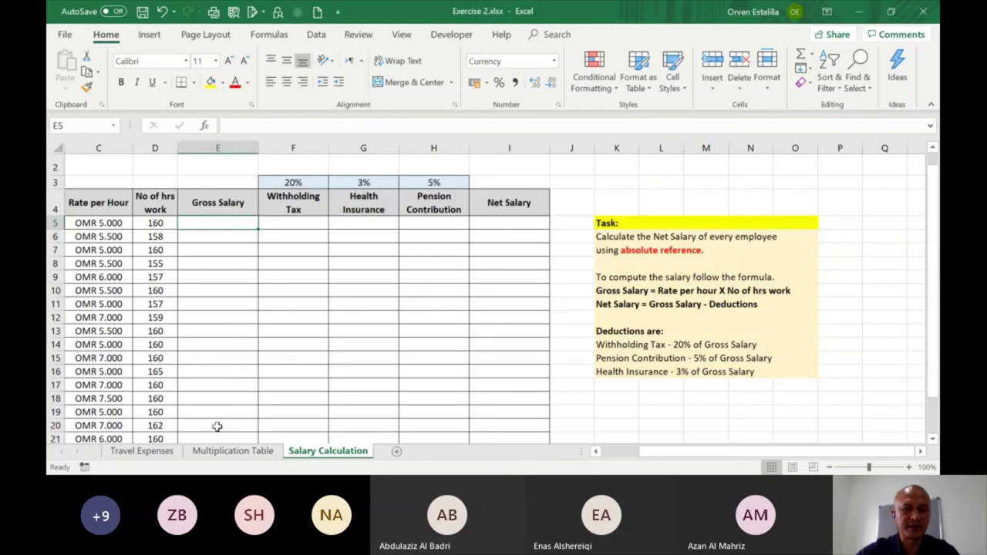
pyautogui.click(141, 451)
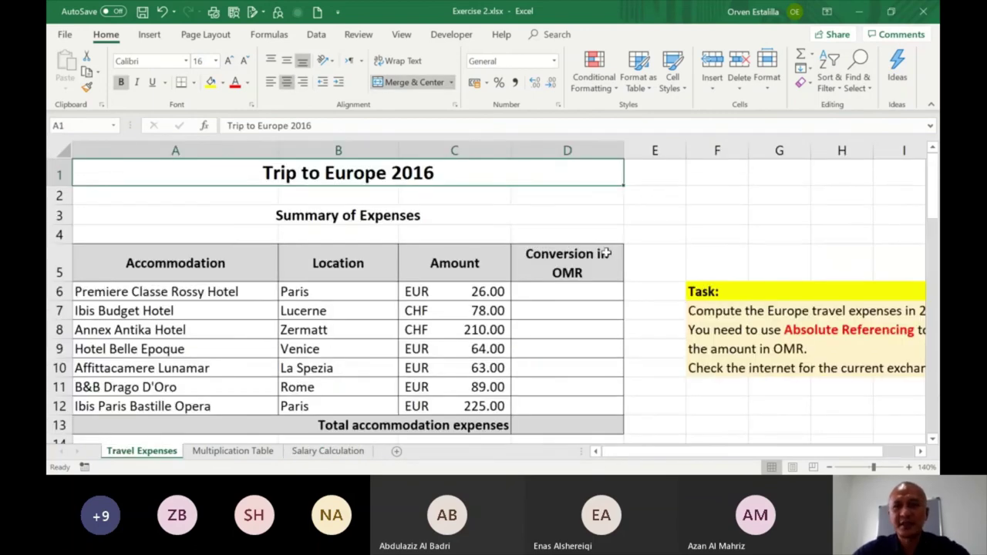